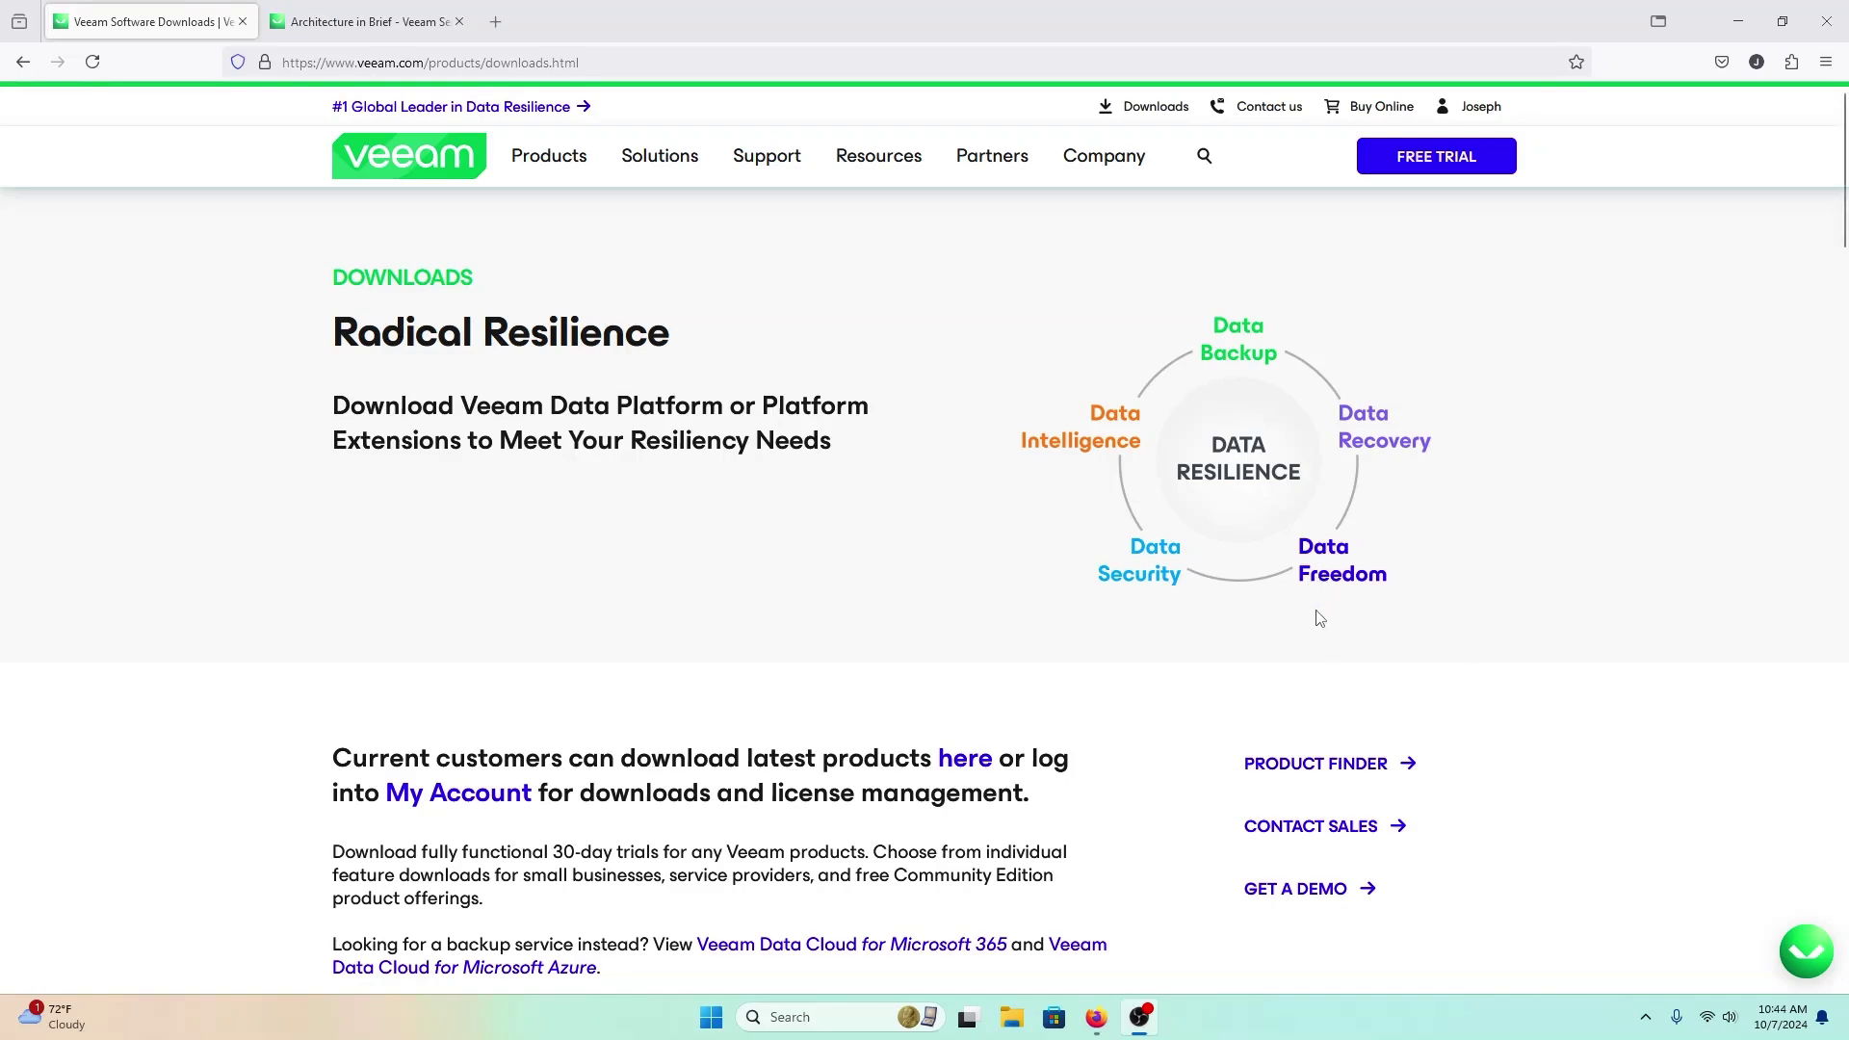
Review the Service Provider downloads on the Veeam site, then minimize Firefox.
scroll(828, 499, down, 5)
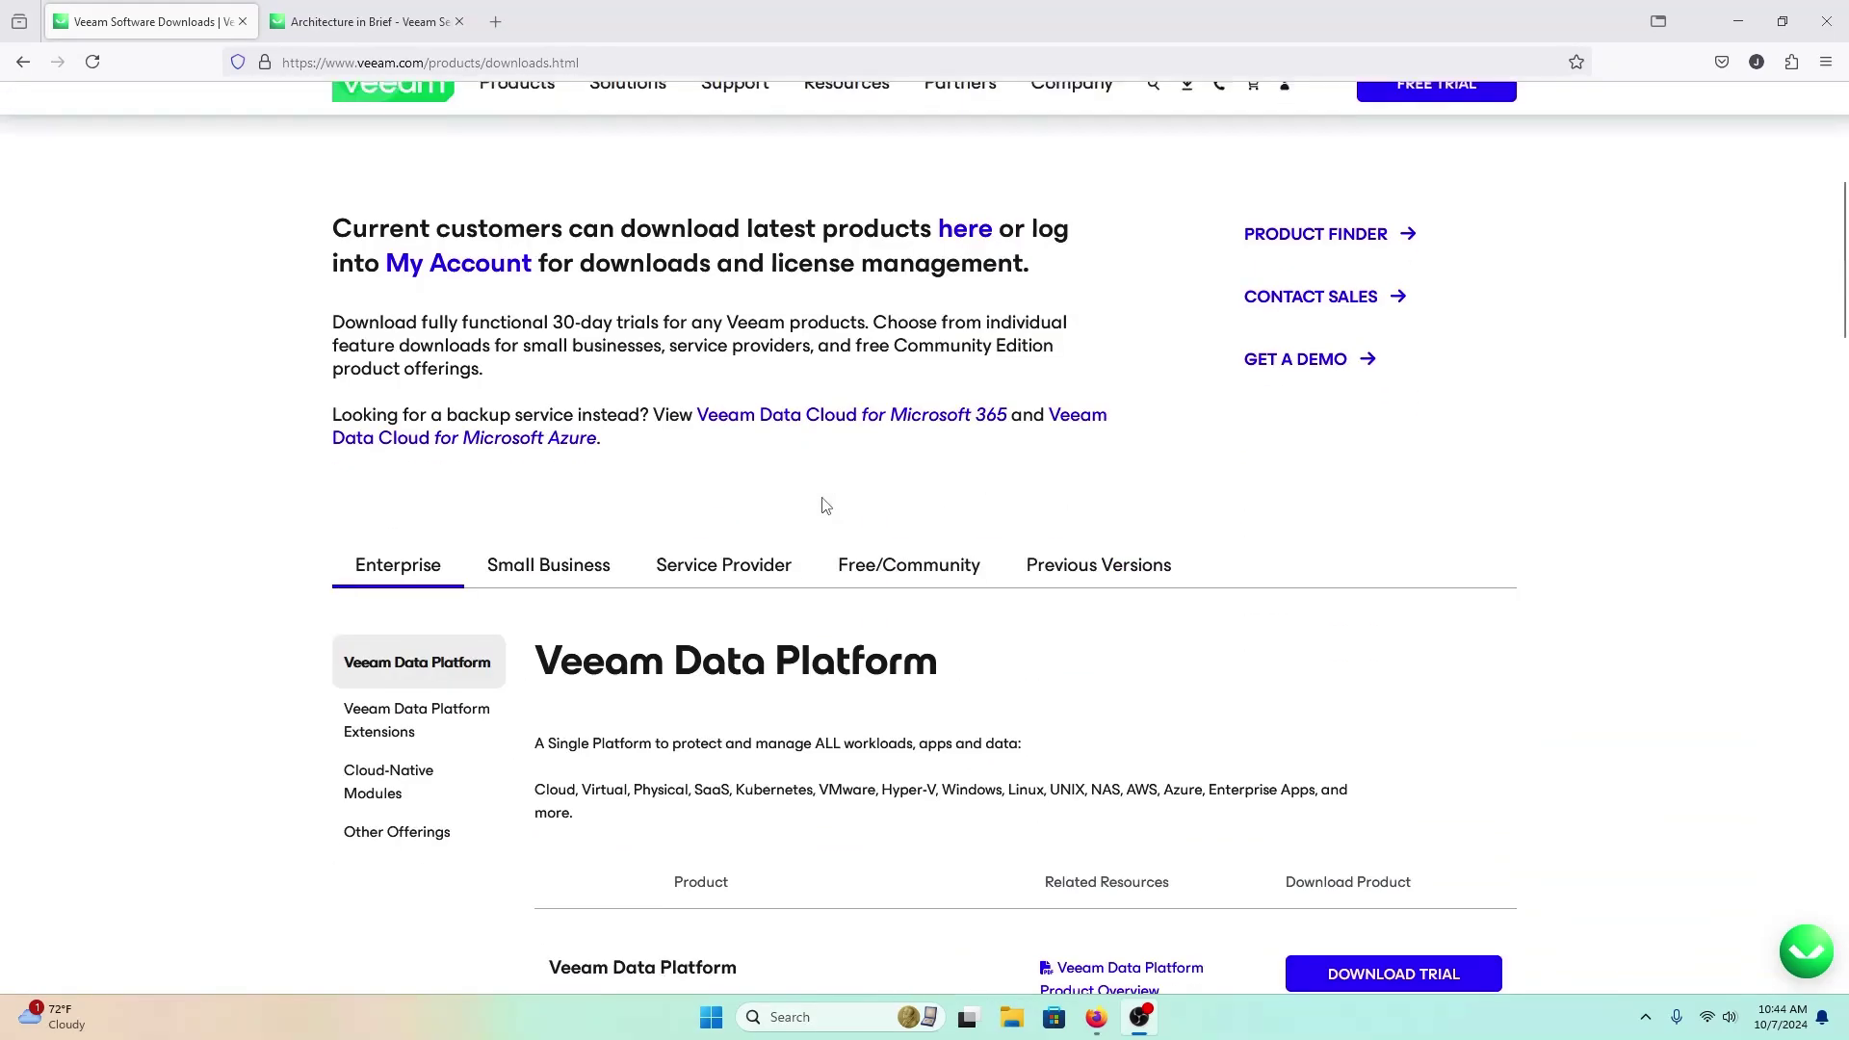
click(770, 564)
scroll(698, 693, down, 2)
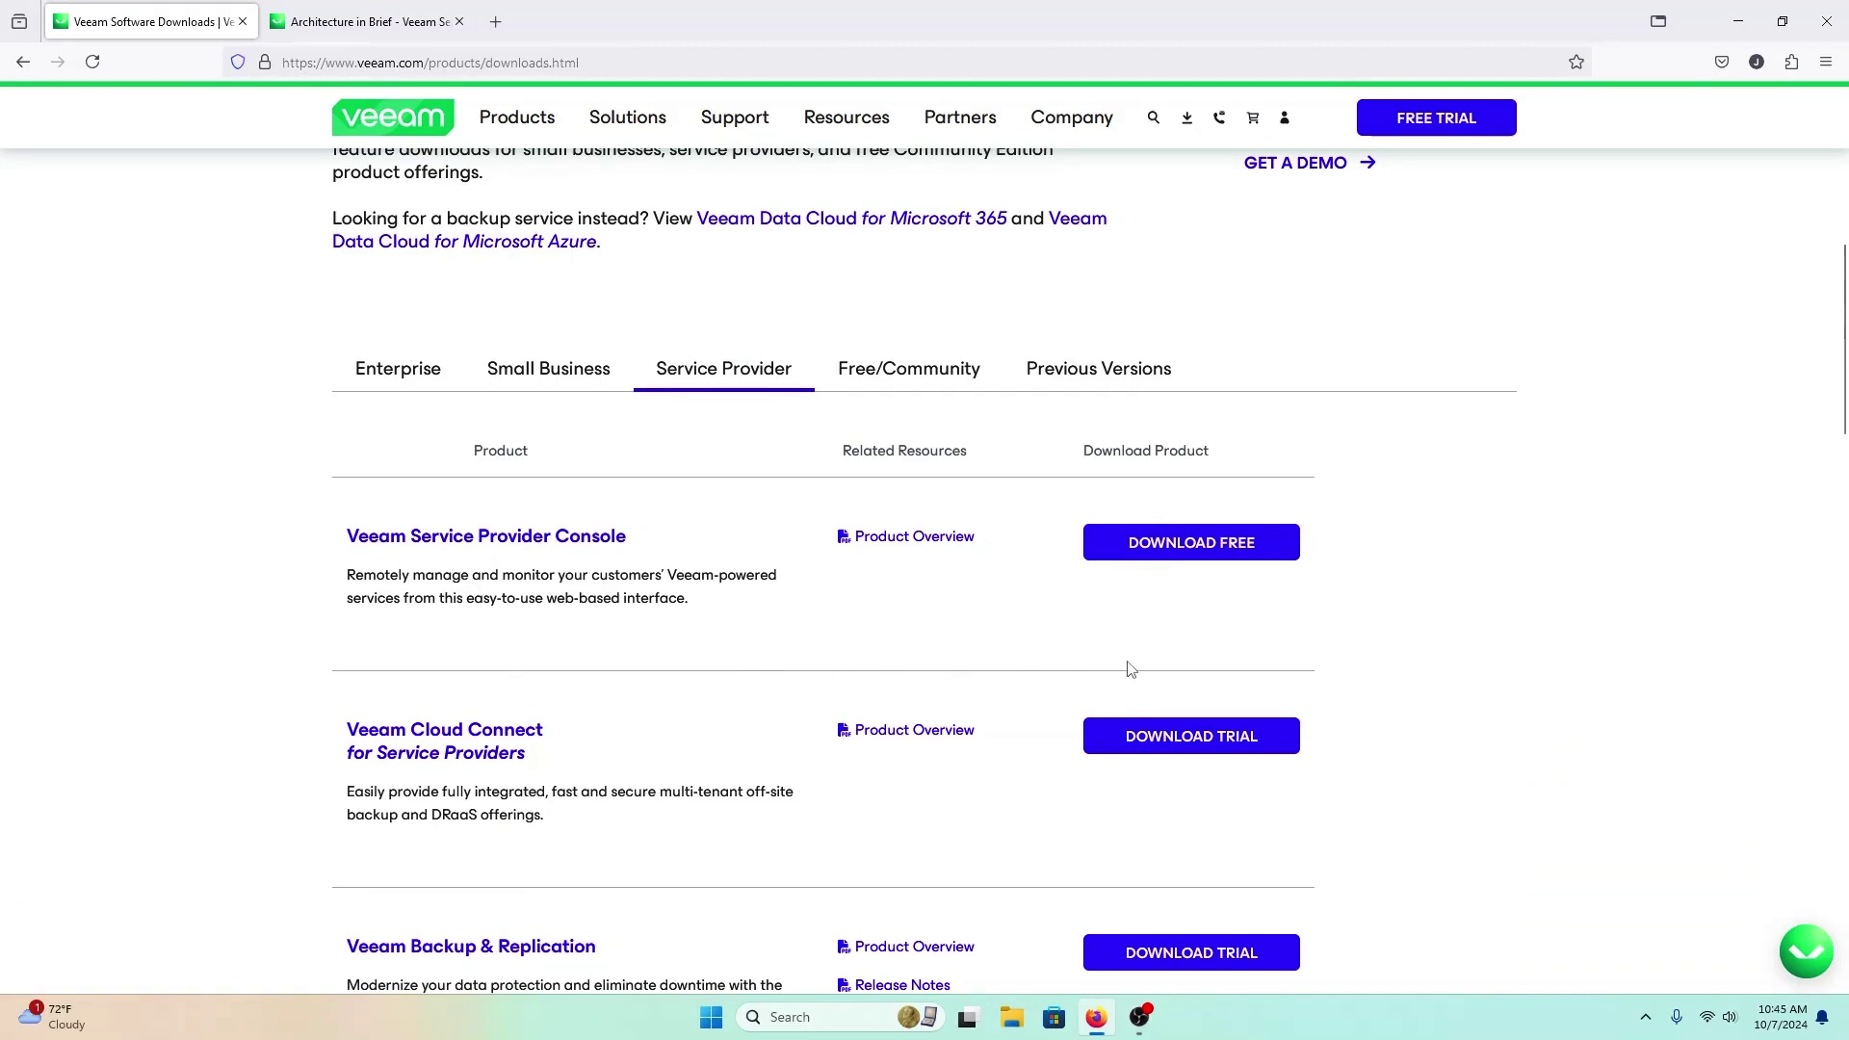
click(1737, 20)
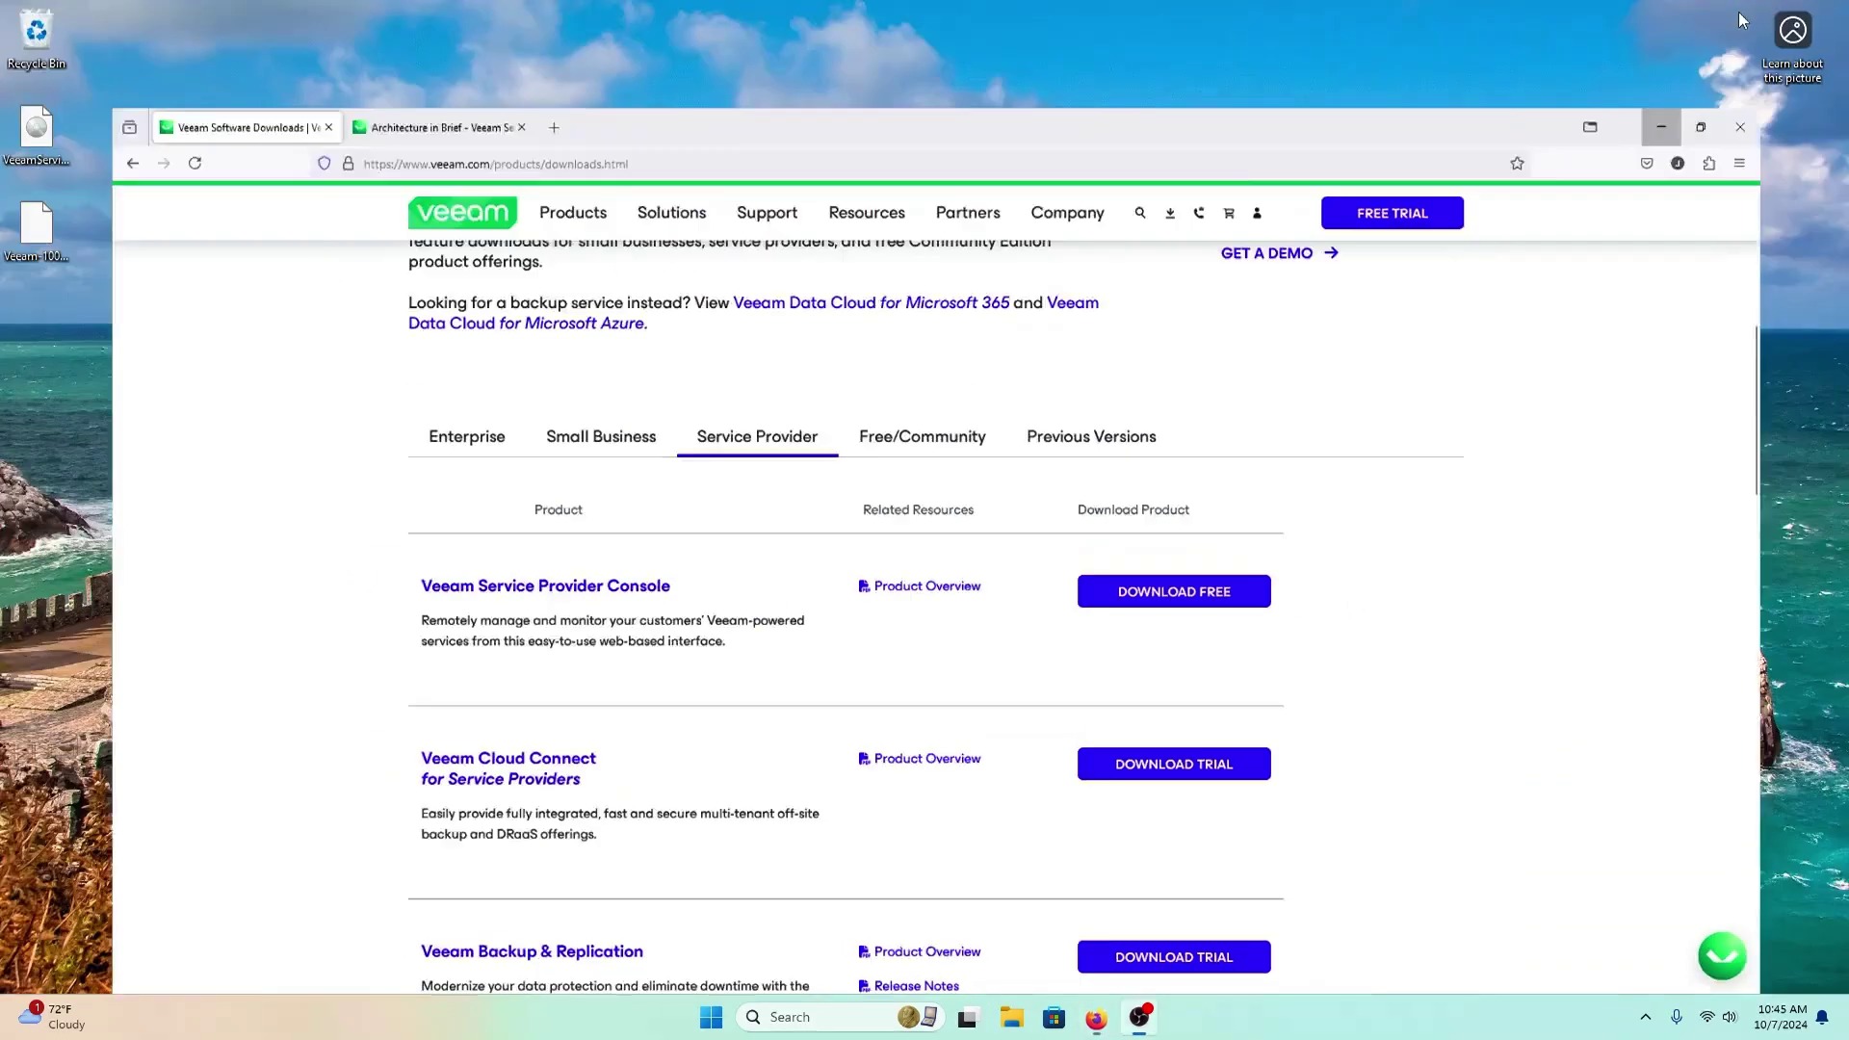
Mount the Veeam Service Provider Console ISO as drive D and open it.
right_click(51, 144)
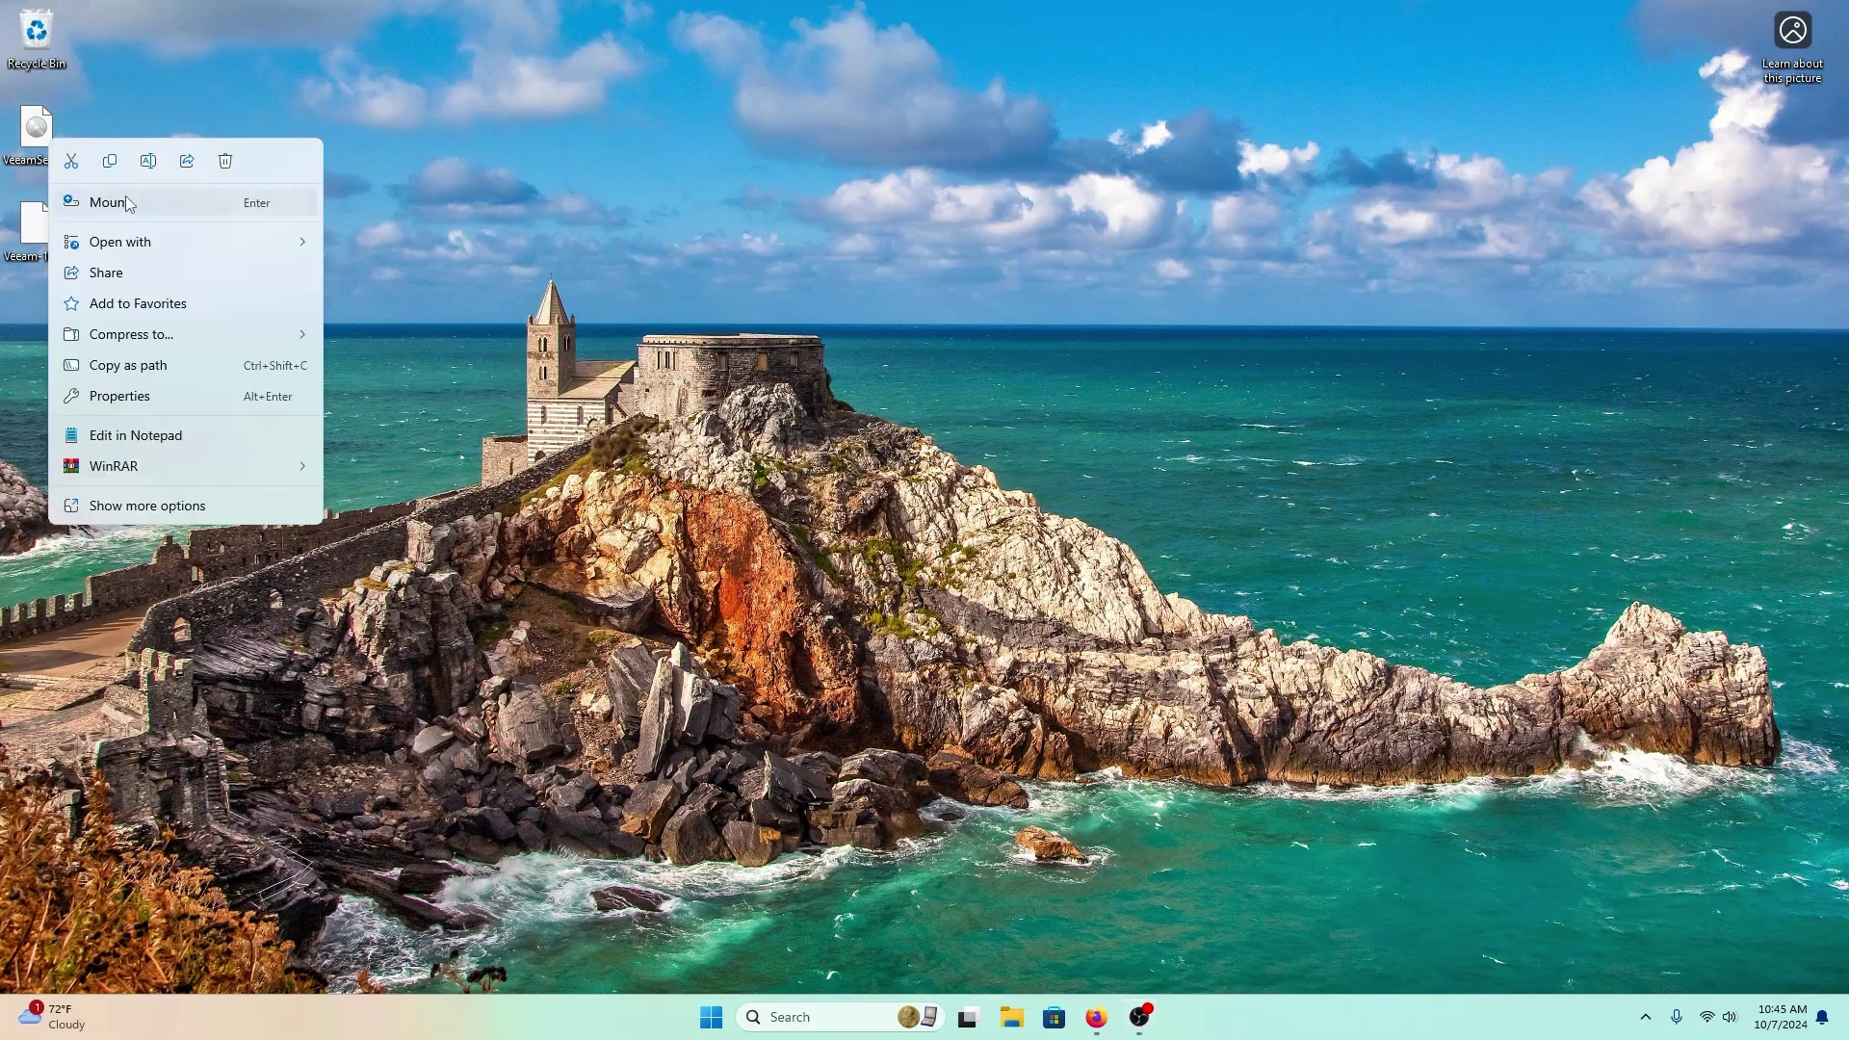
click(128, 203)
click(1013, 530)
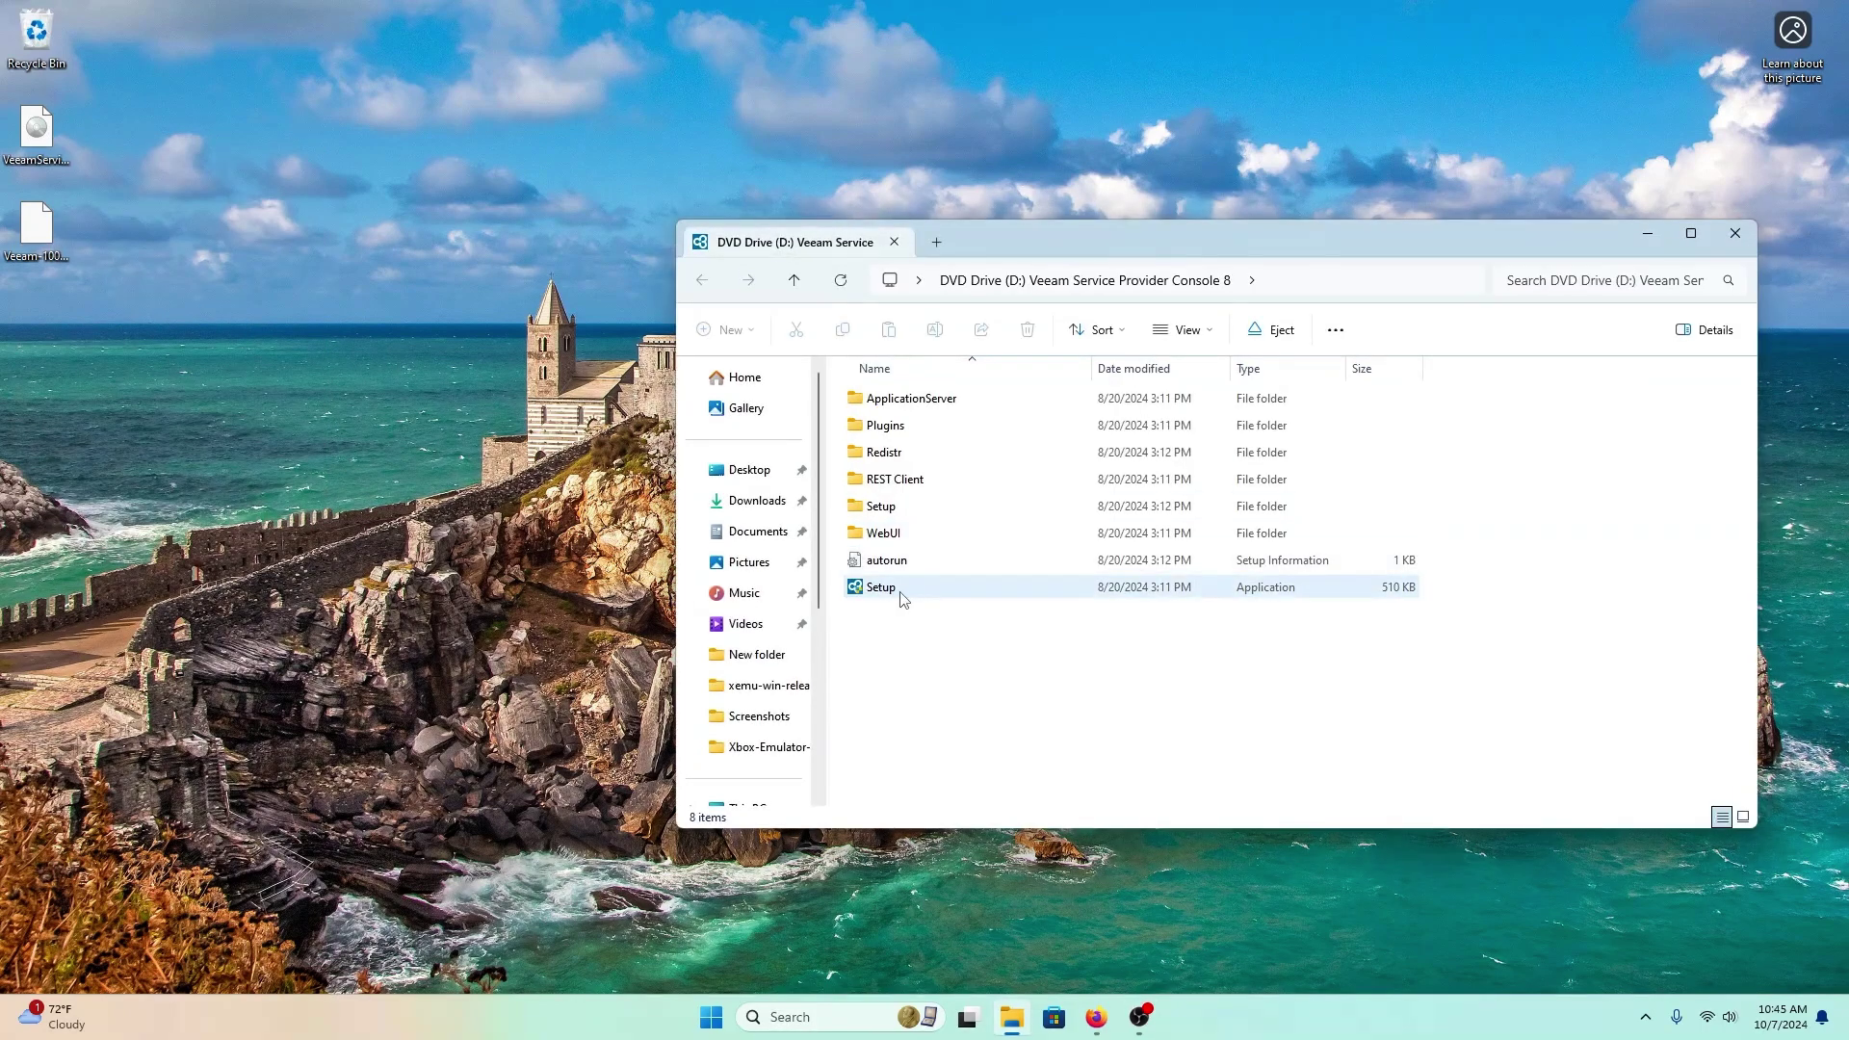
Run Setup from the mounted image as administrator.
right_click(903, 599)
click(895, 589)
right_click(863, 590)
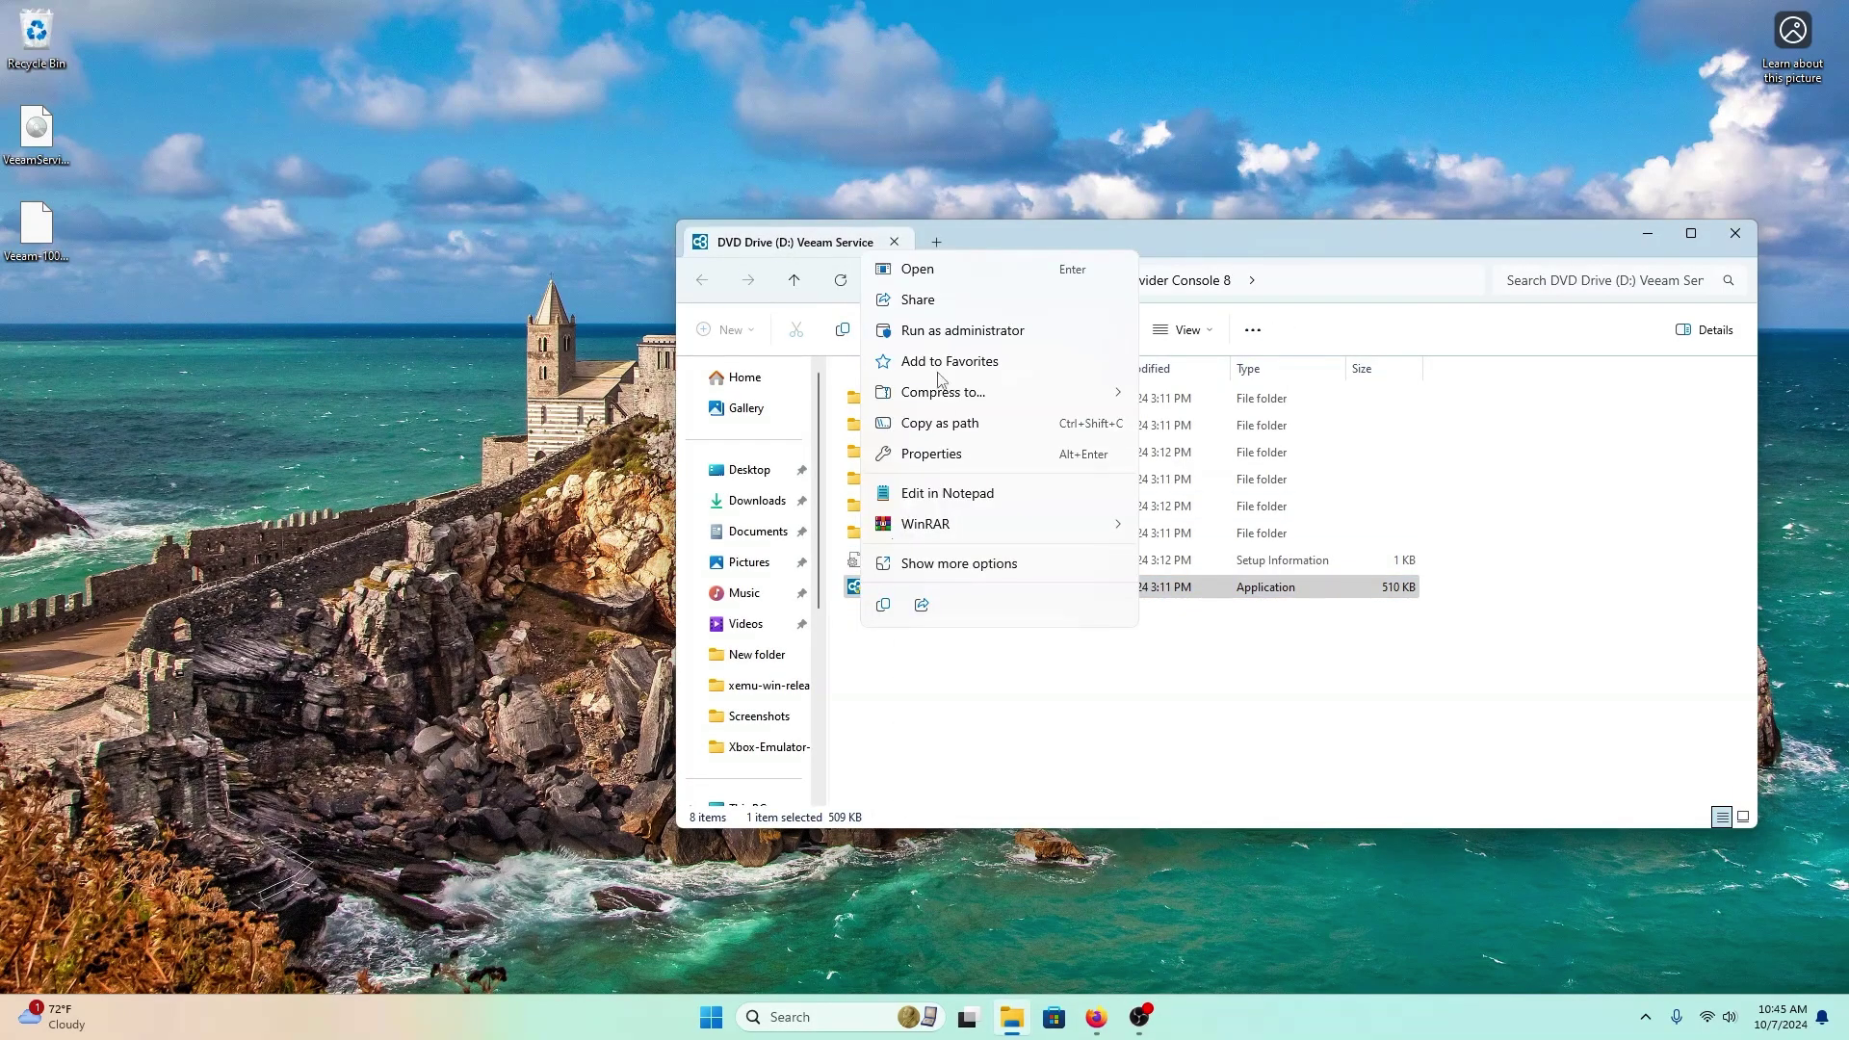
click(952, 332)
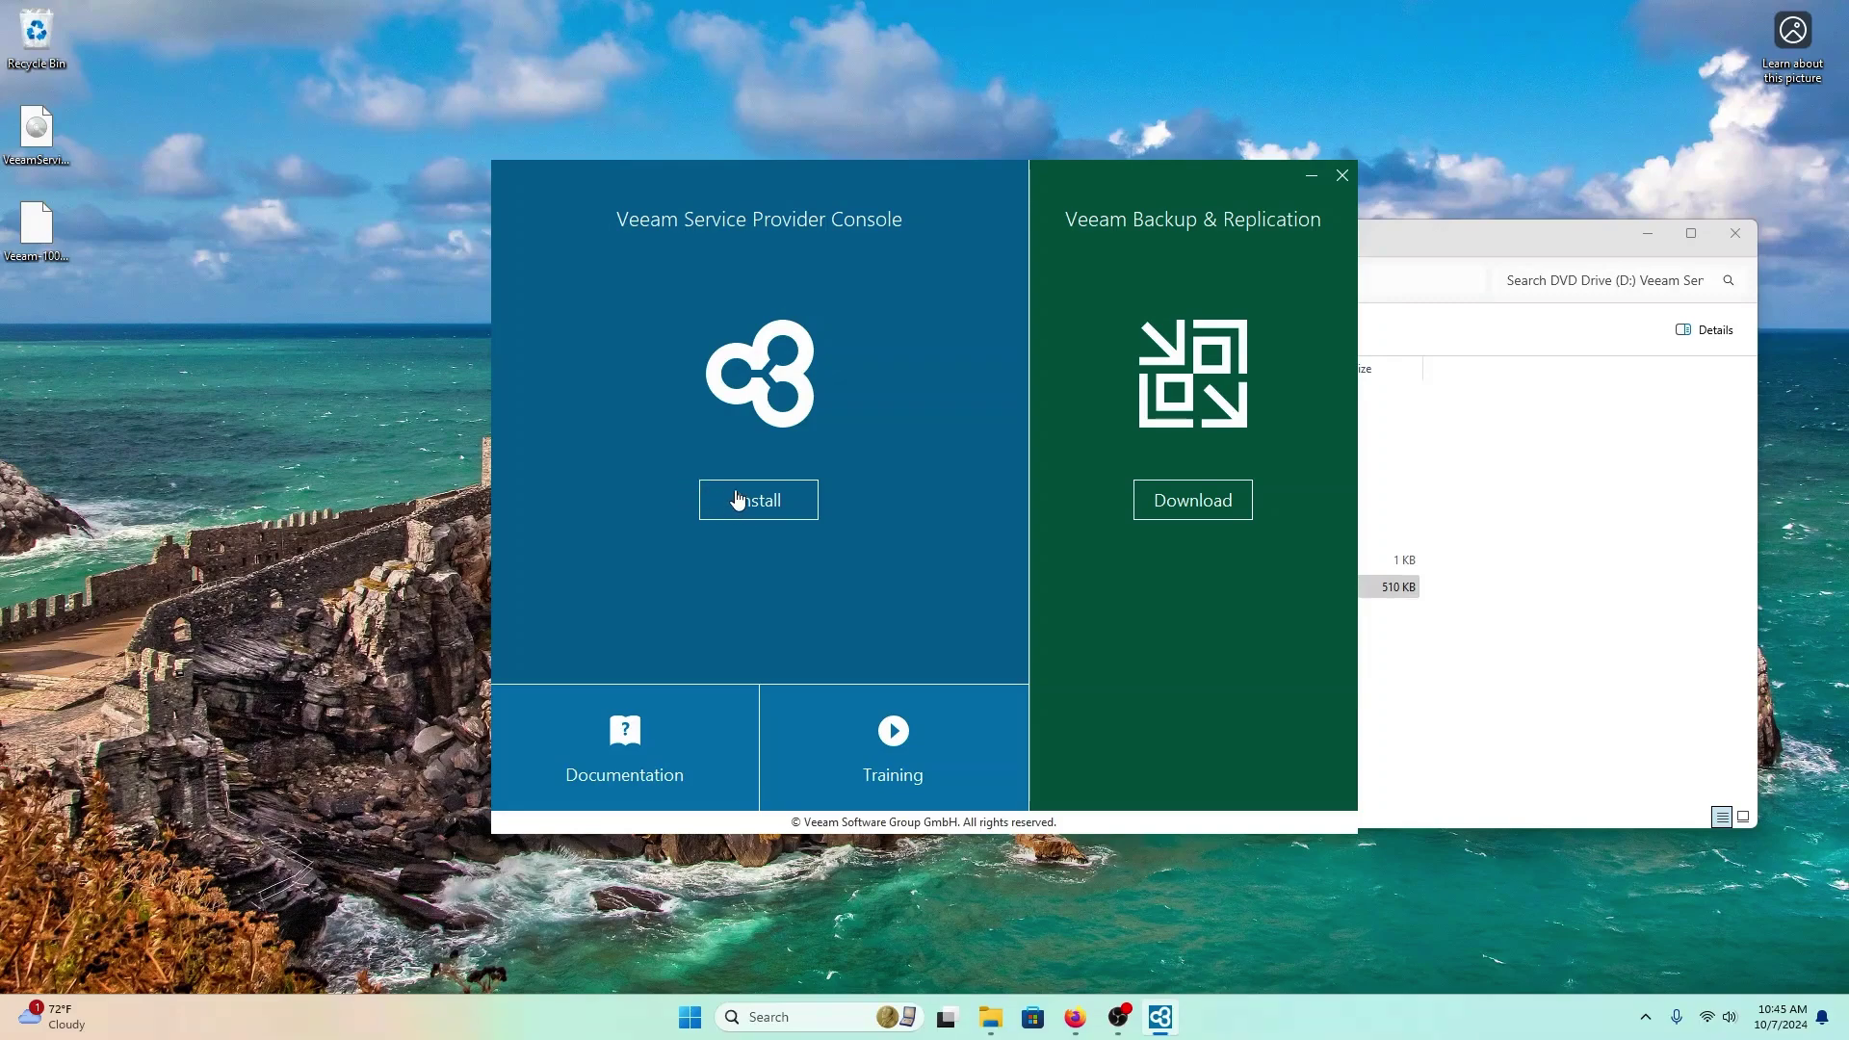
Start the install, accept the licenses, and keep Management Portal Server and Web UI components.
click(737, 503)
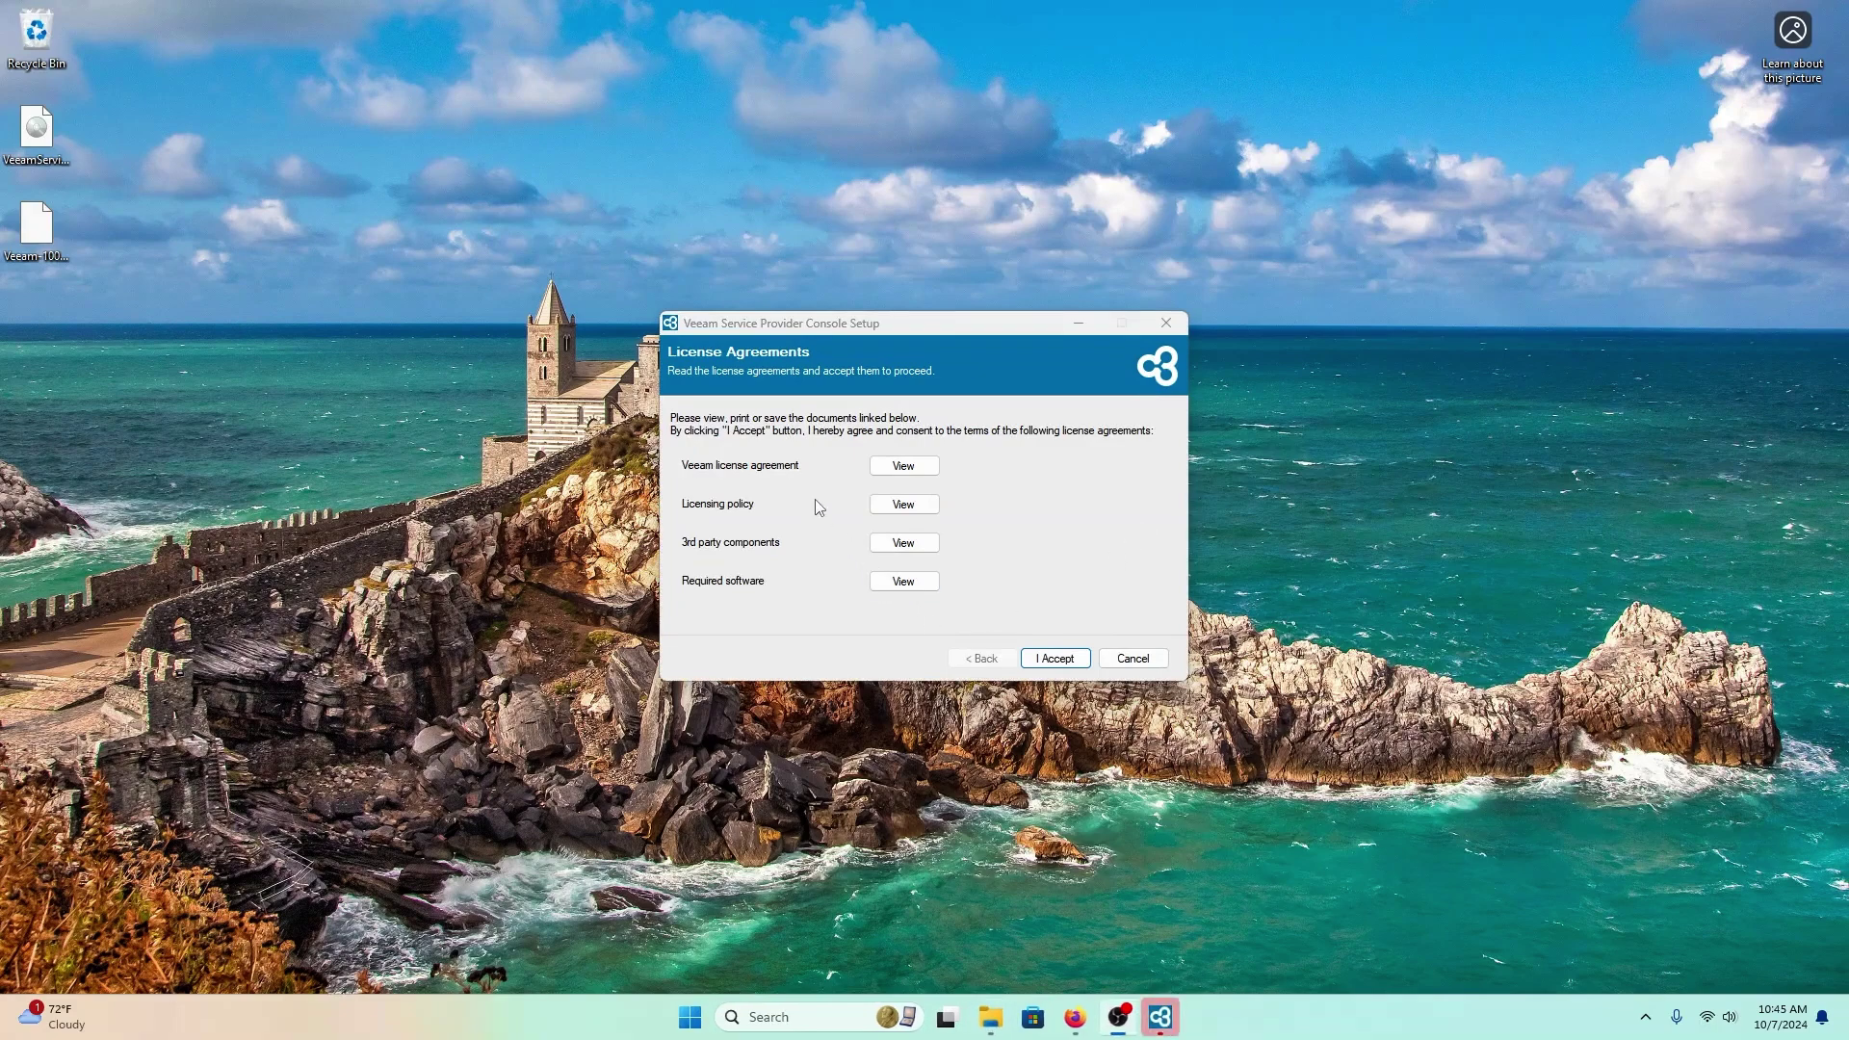
click(1065, 665)
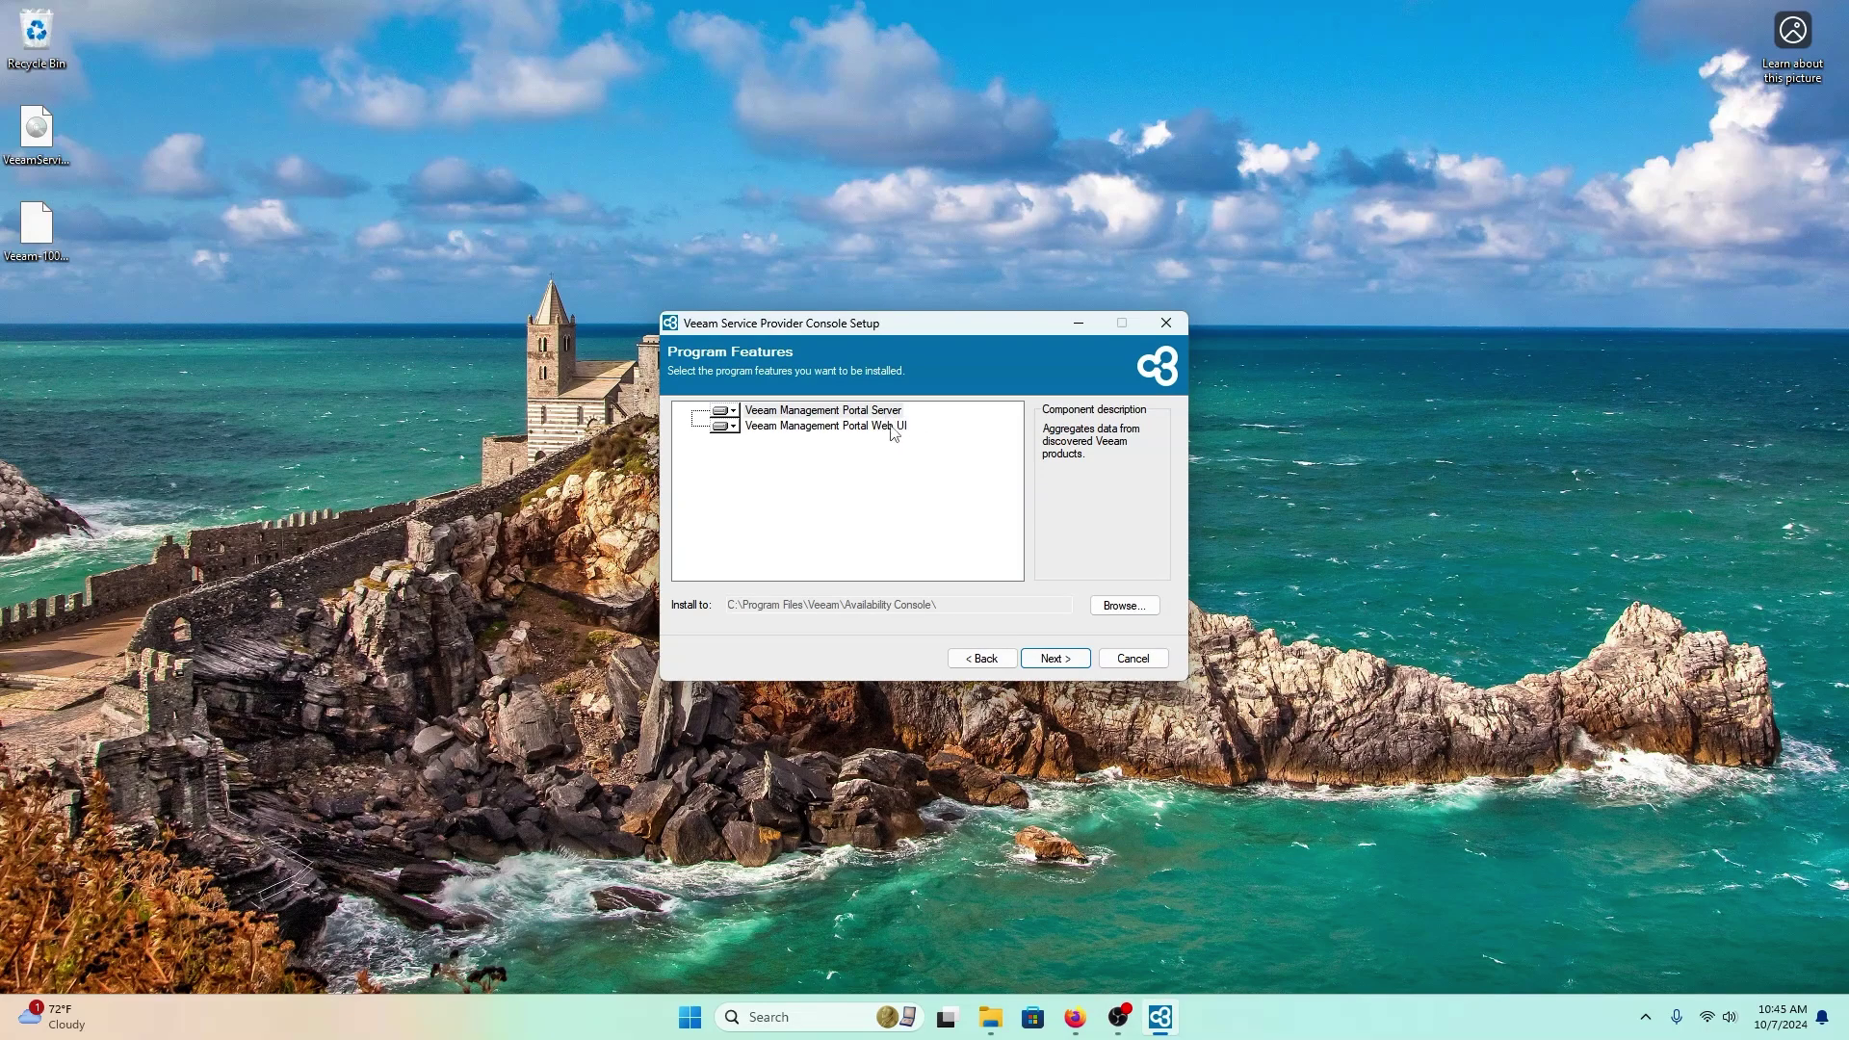
click(884, 428)
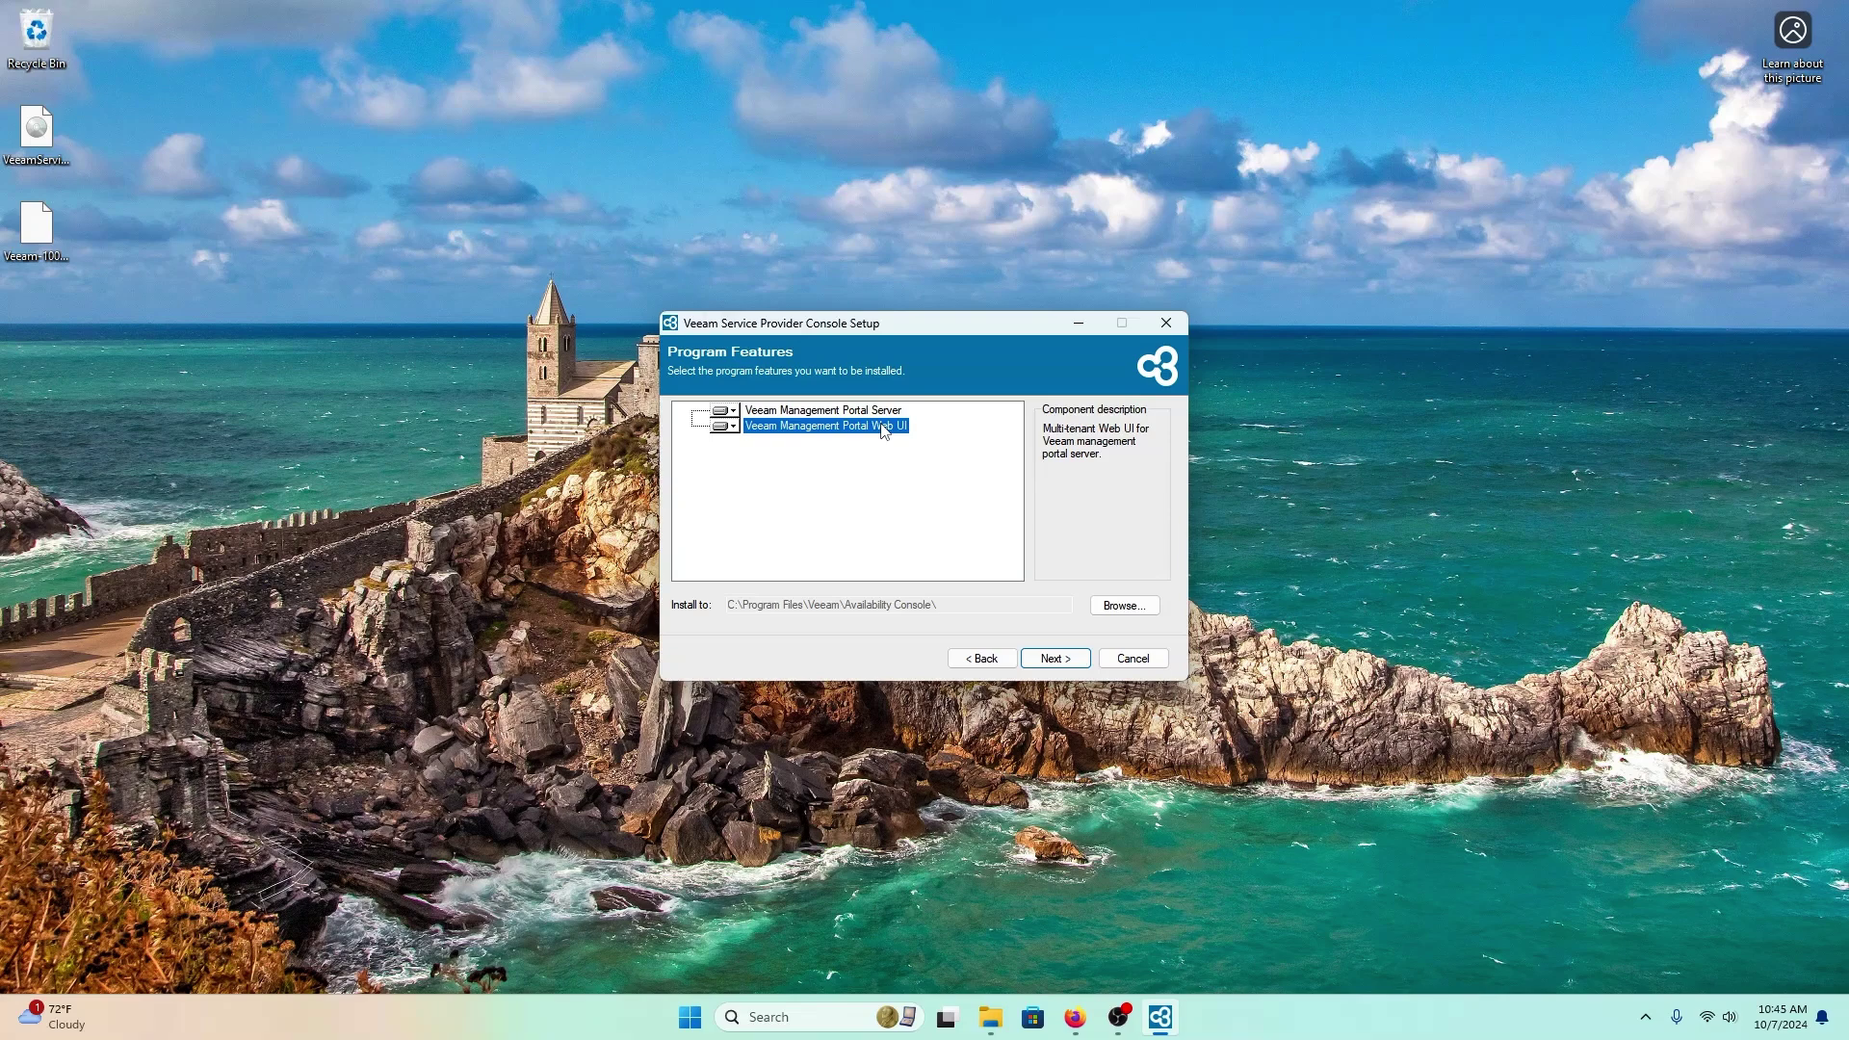
click(1056, 659)
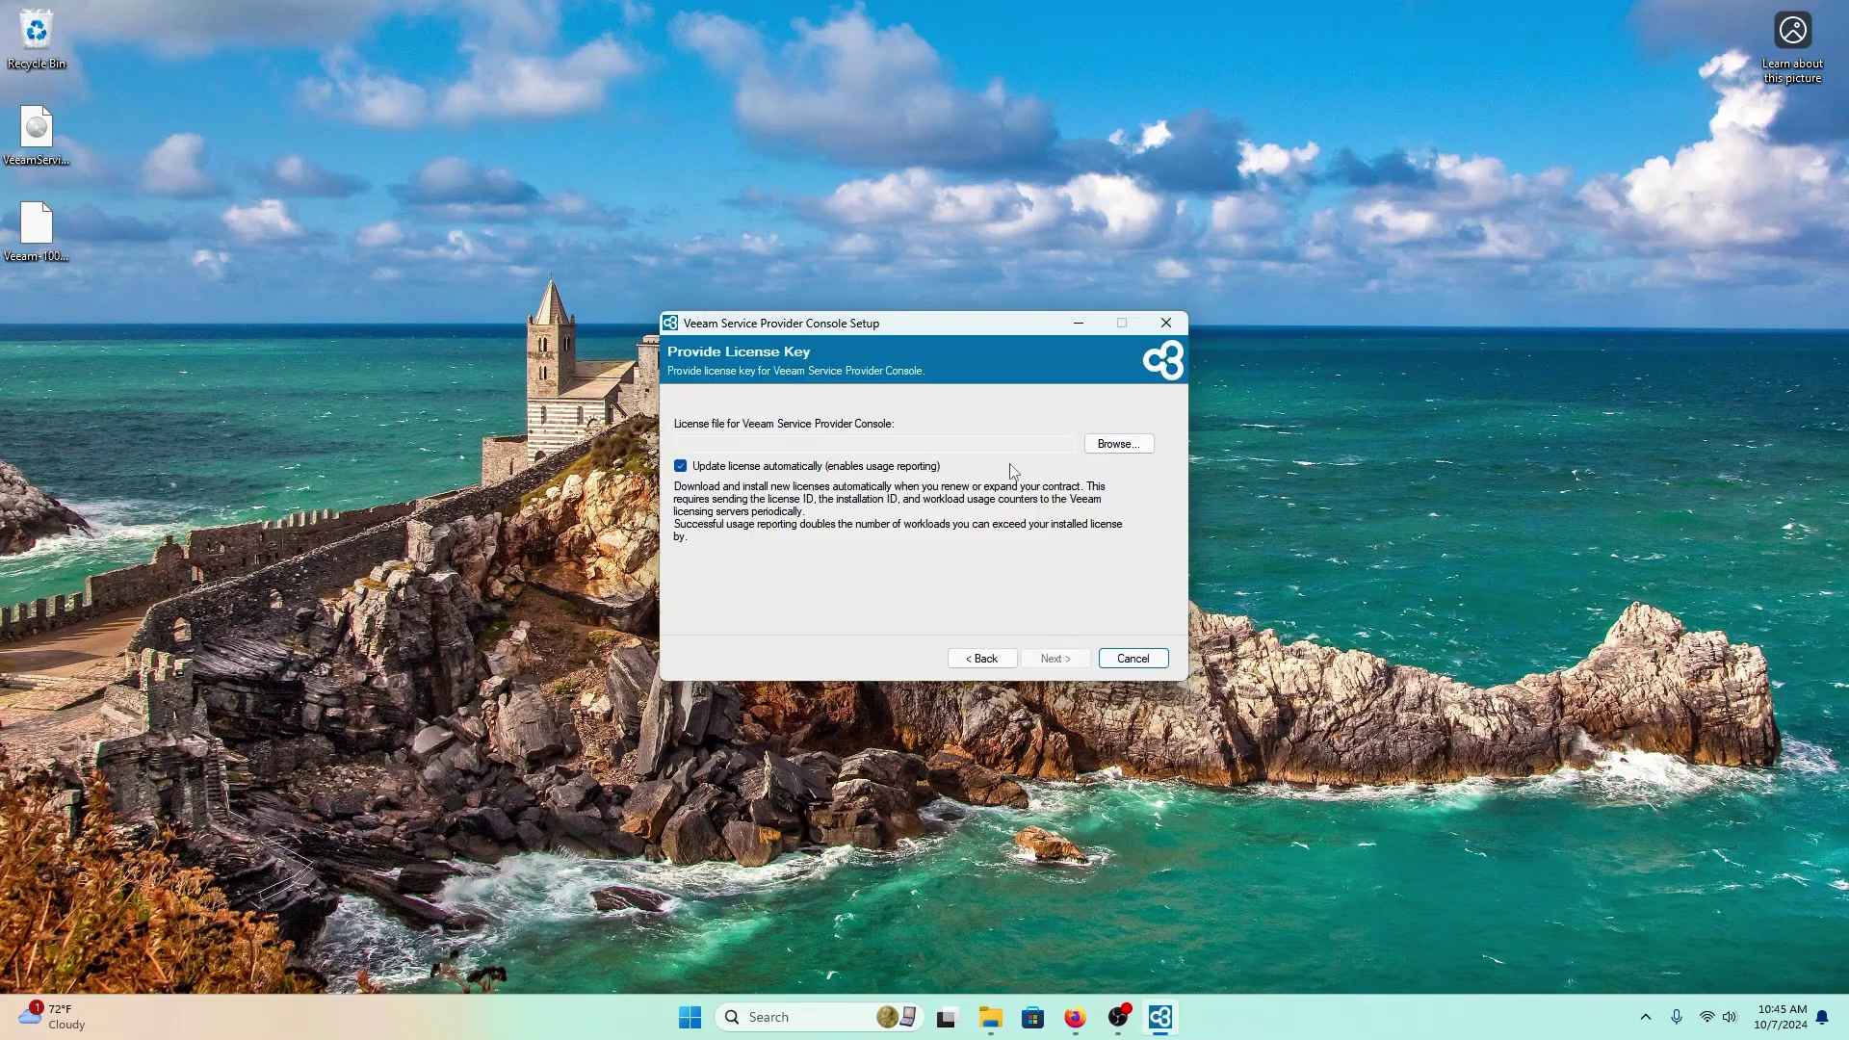
Load the Veeam trial .lic license file and continue past the license step.
click(1097, 448)
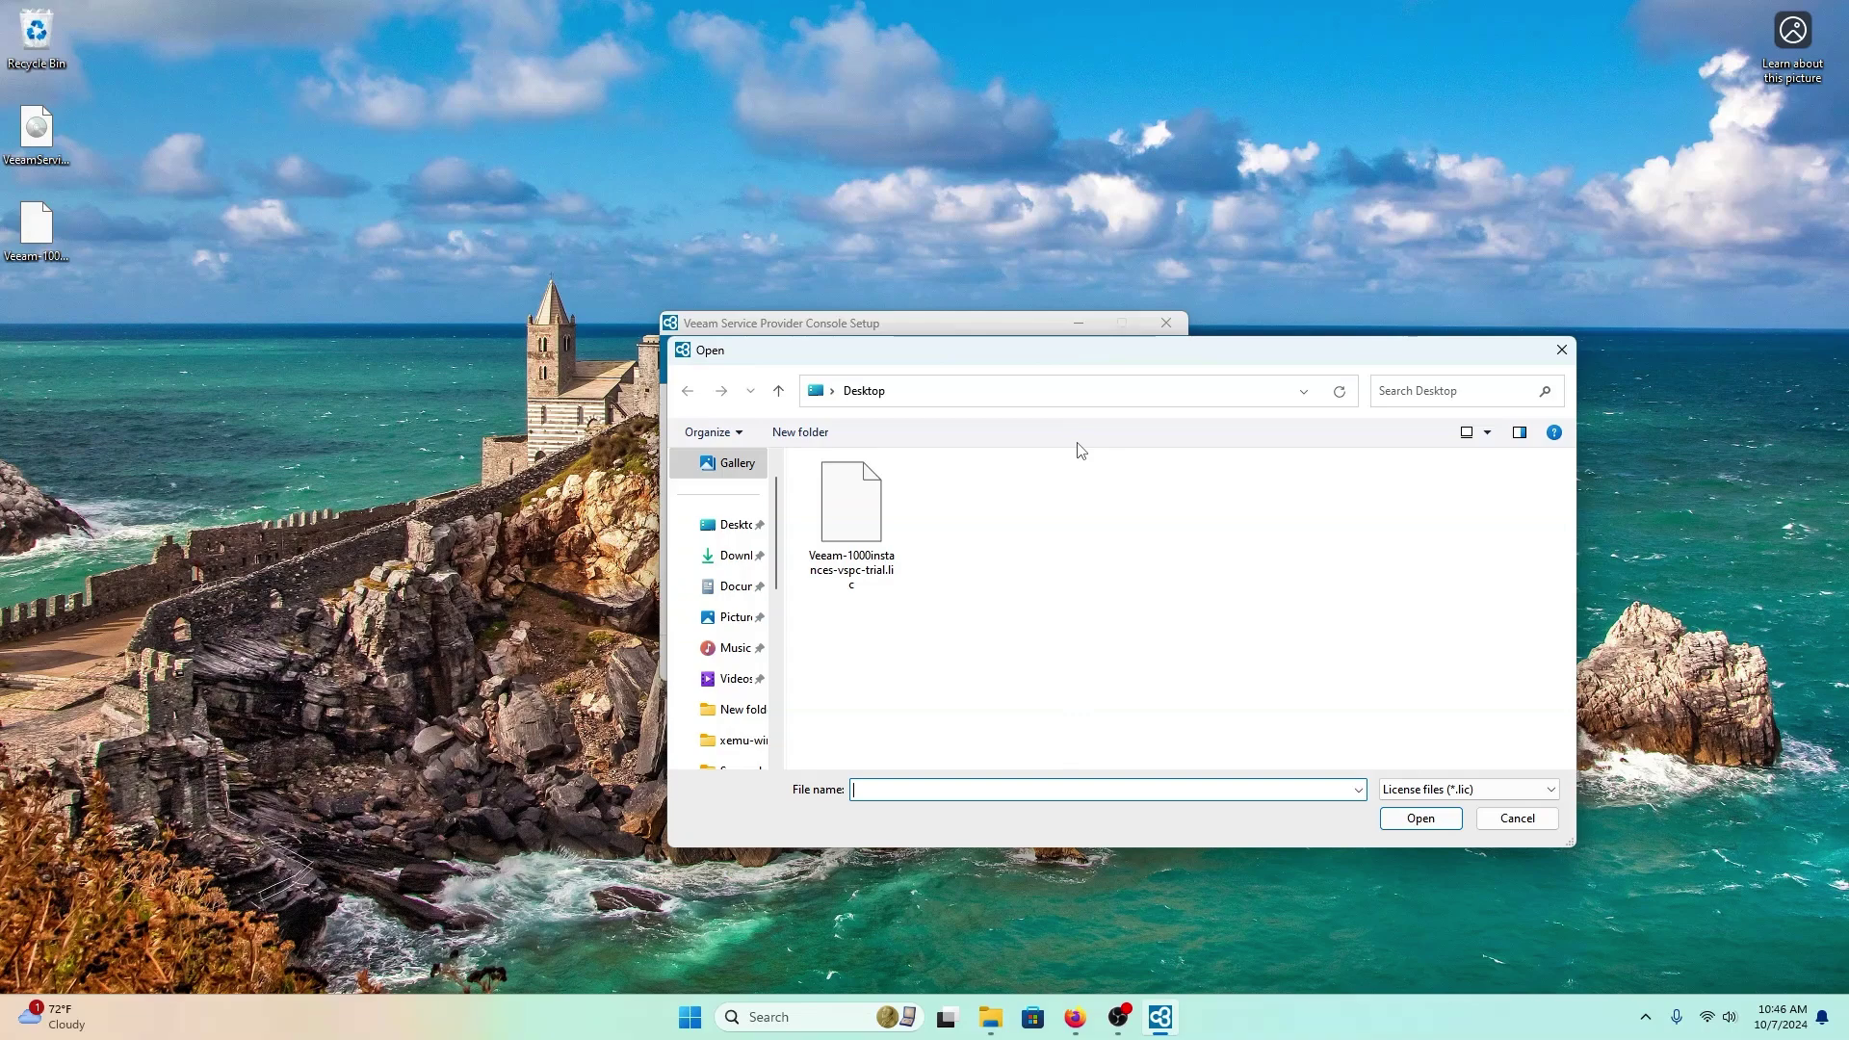
double_click(874, 535)
click(1055, 658)
Enter the service account password and submit the credentials.
click(1024, 496)
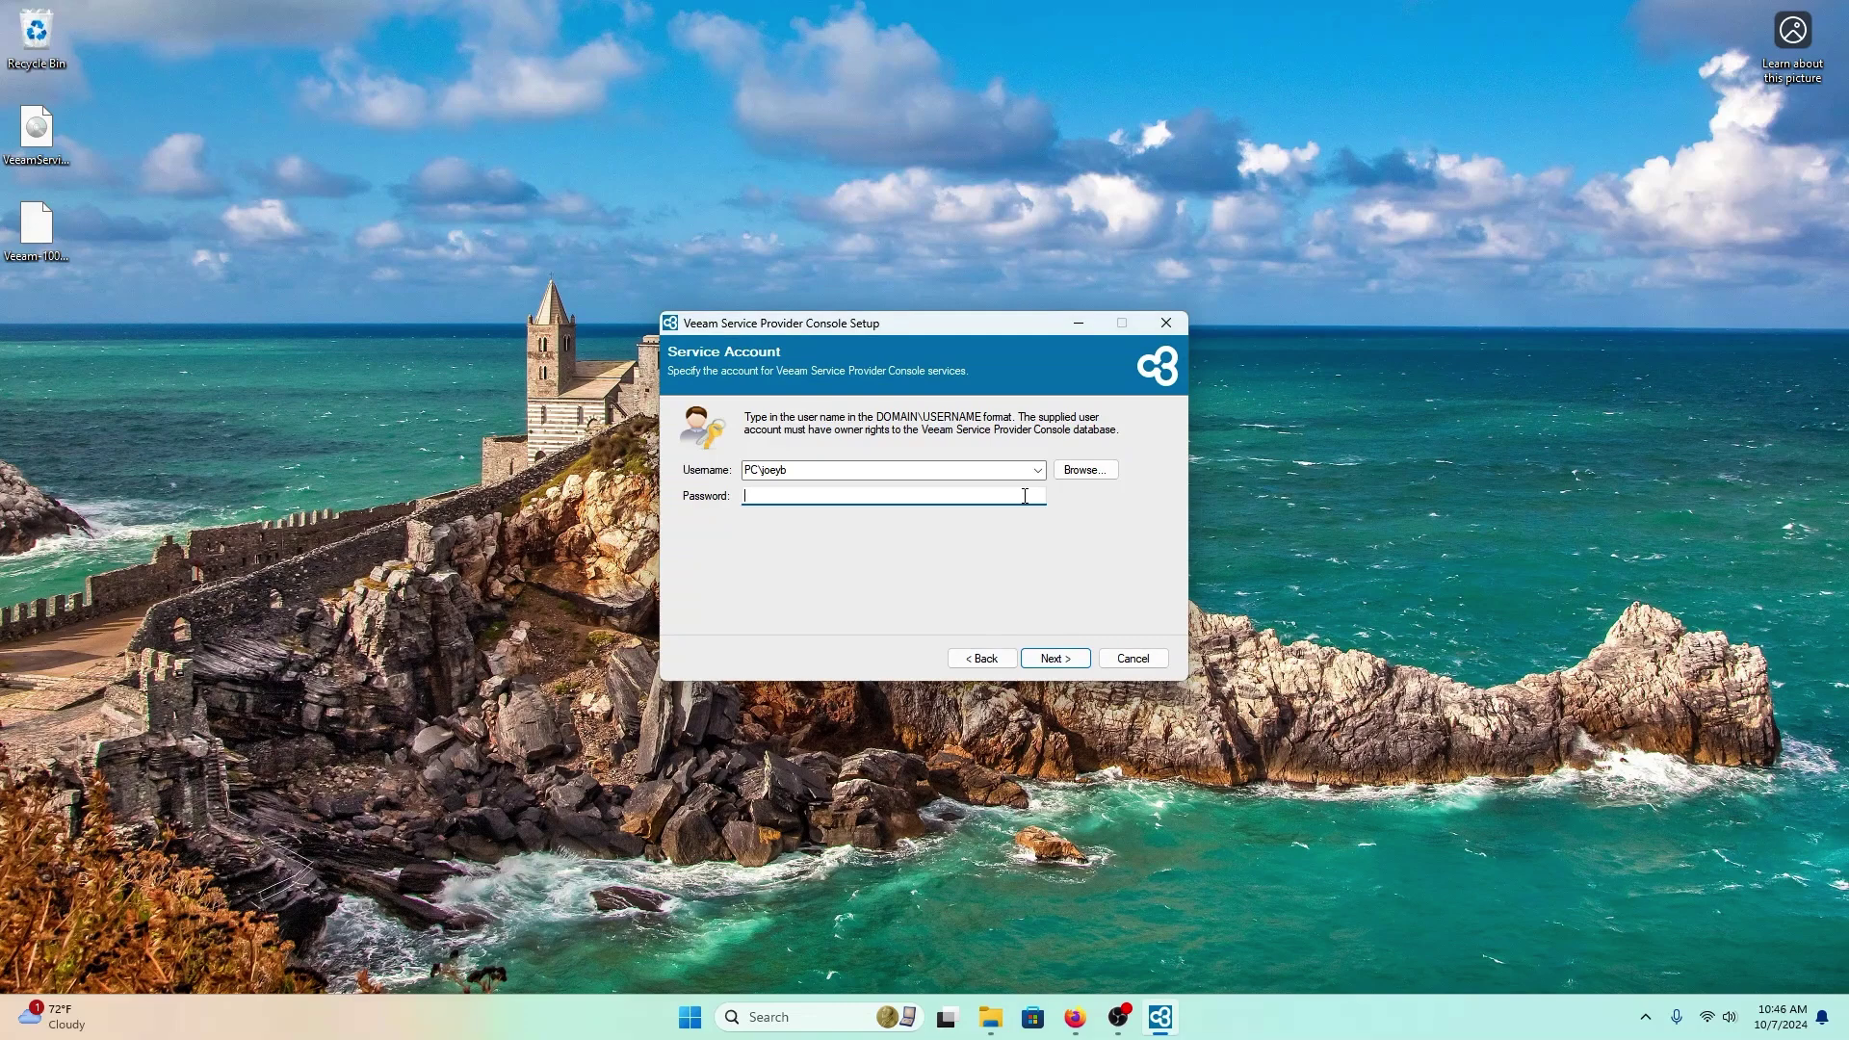
text(**********)
key(Return)
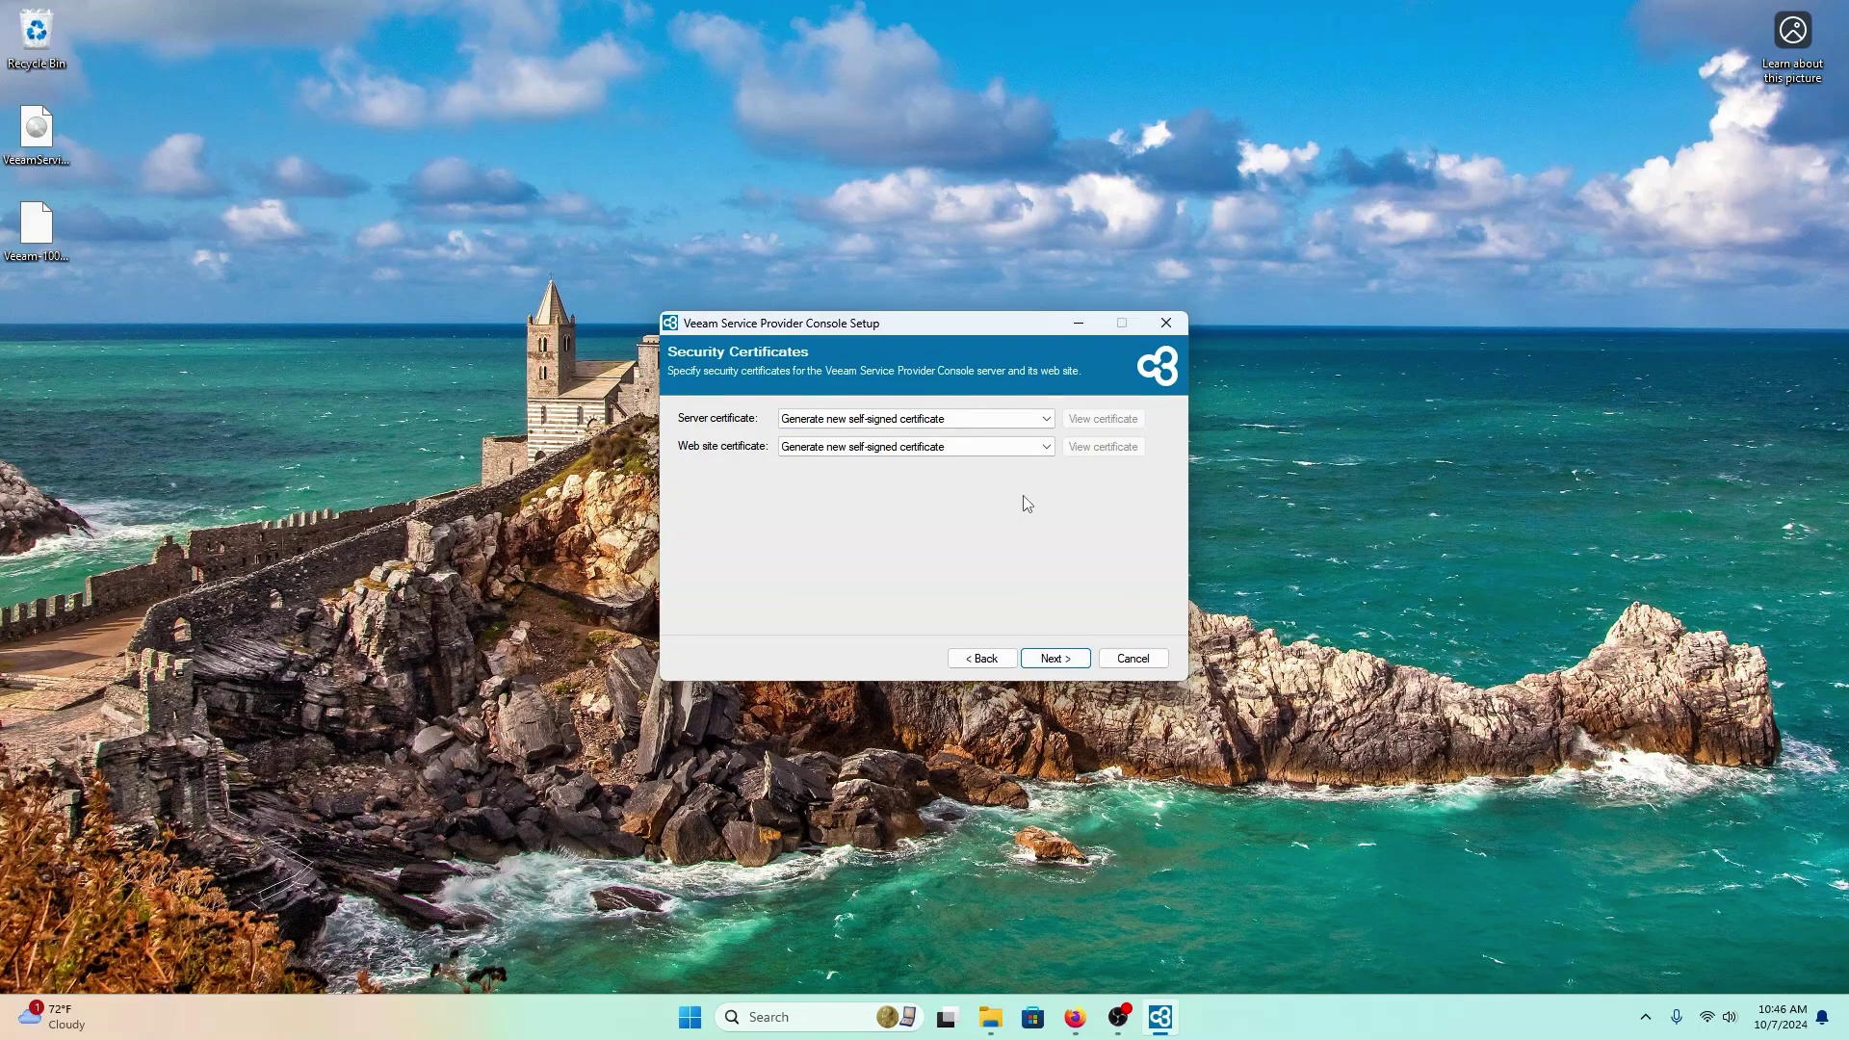
Keep self-signed certificates, Evaluation size, and existing VEEAMSQL2017 instance with database VSPC.
click(1081, 661)
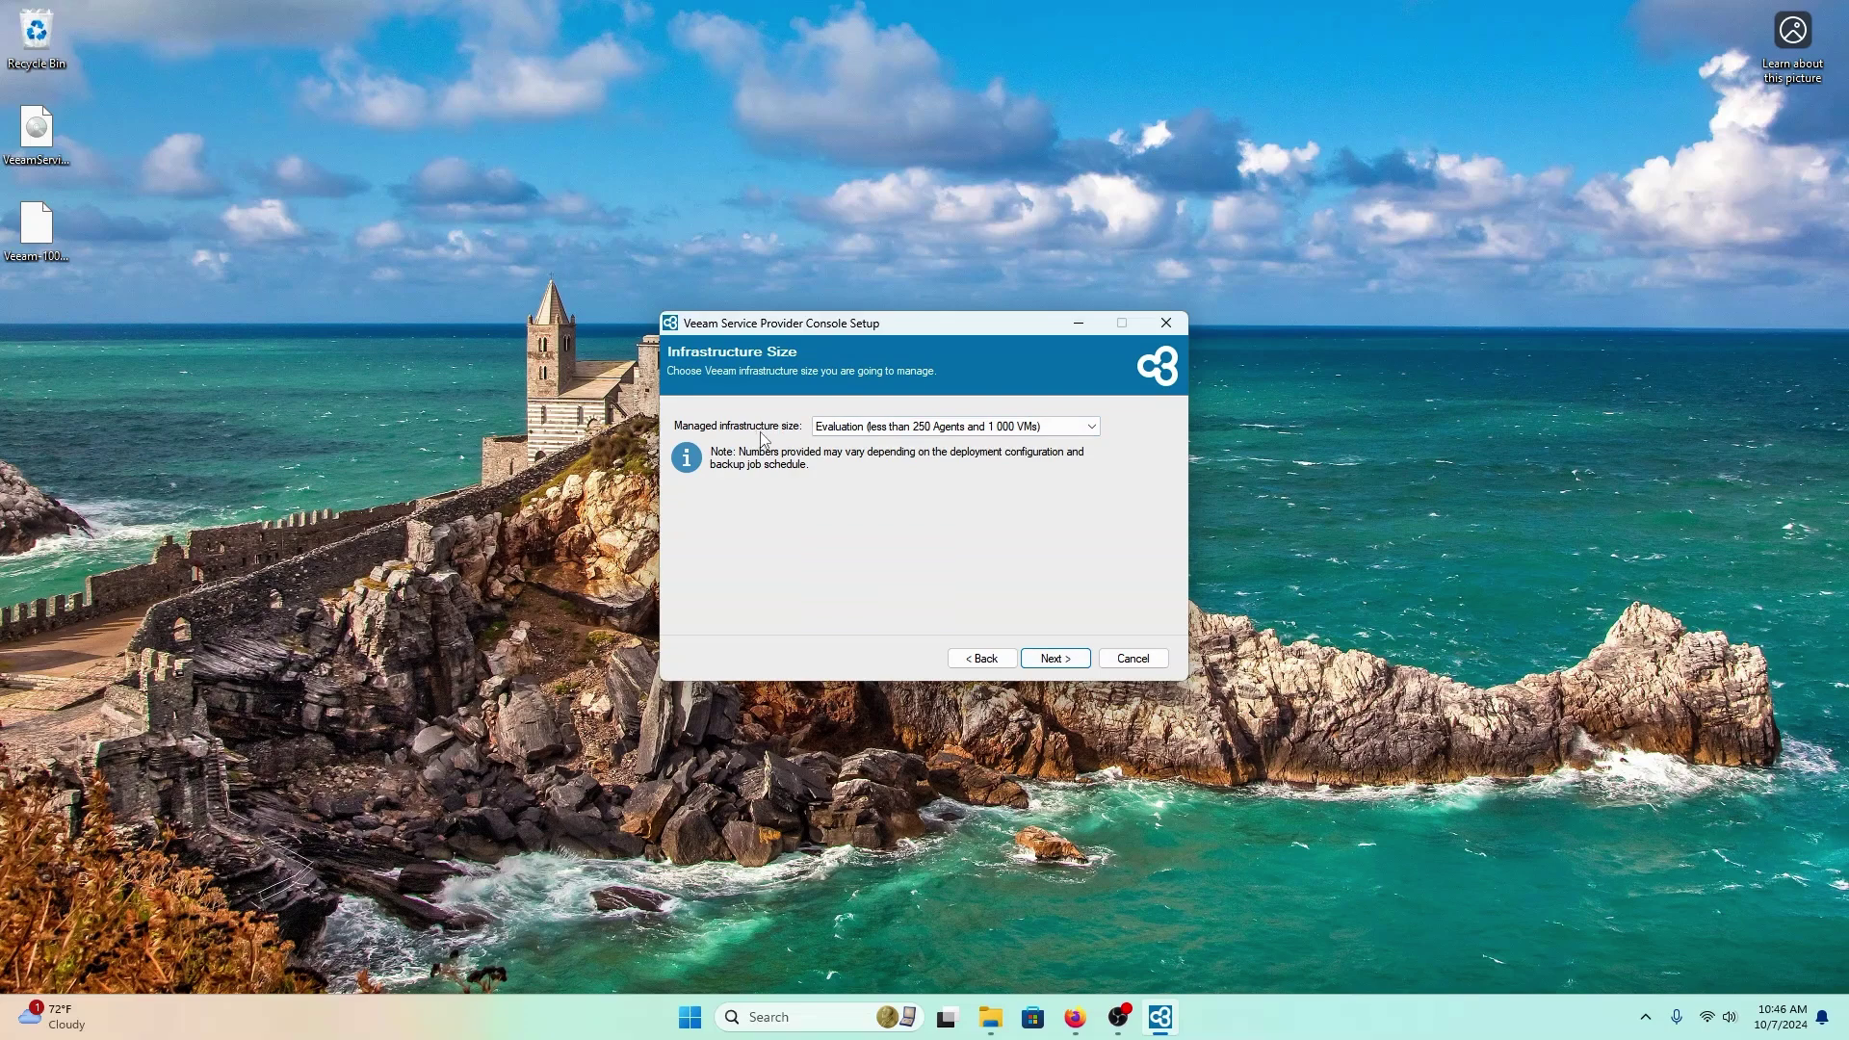
click(837, 430)
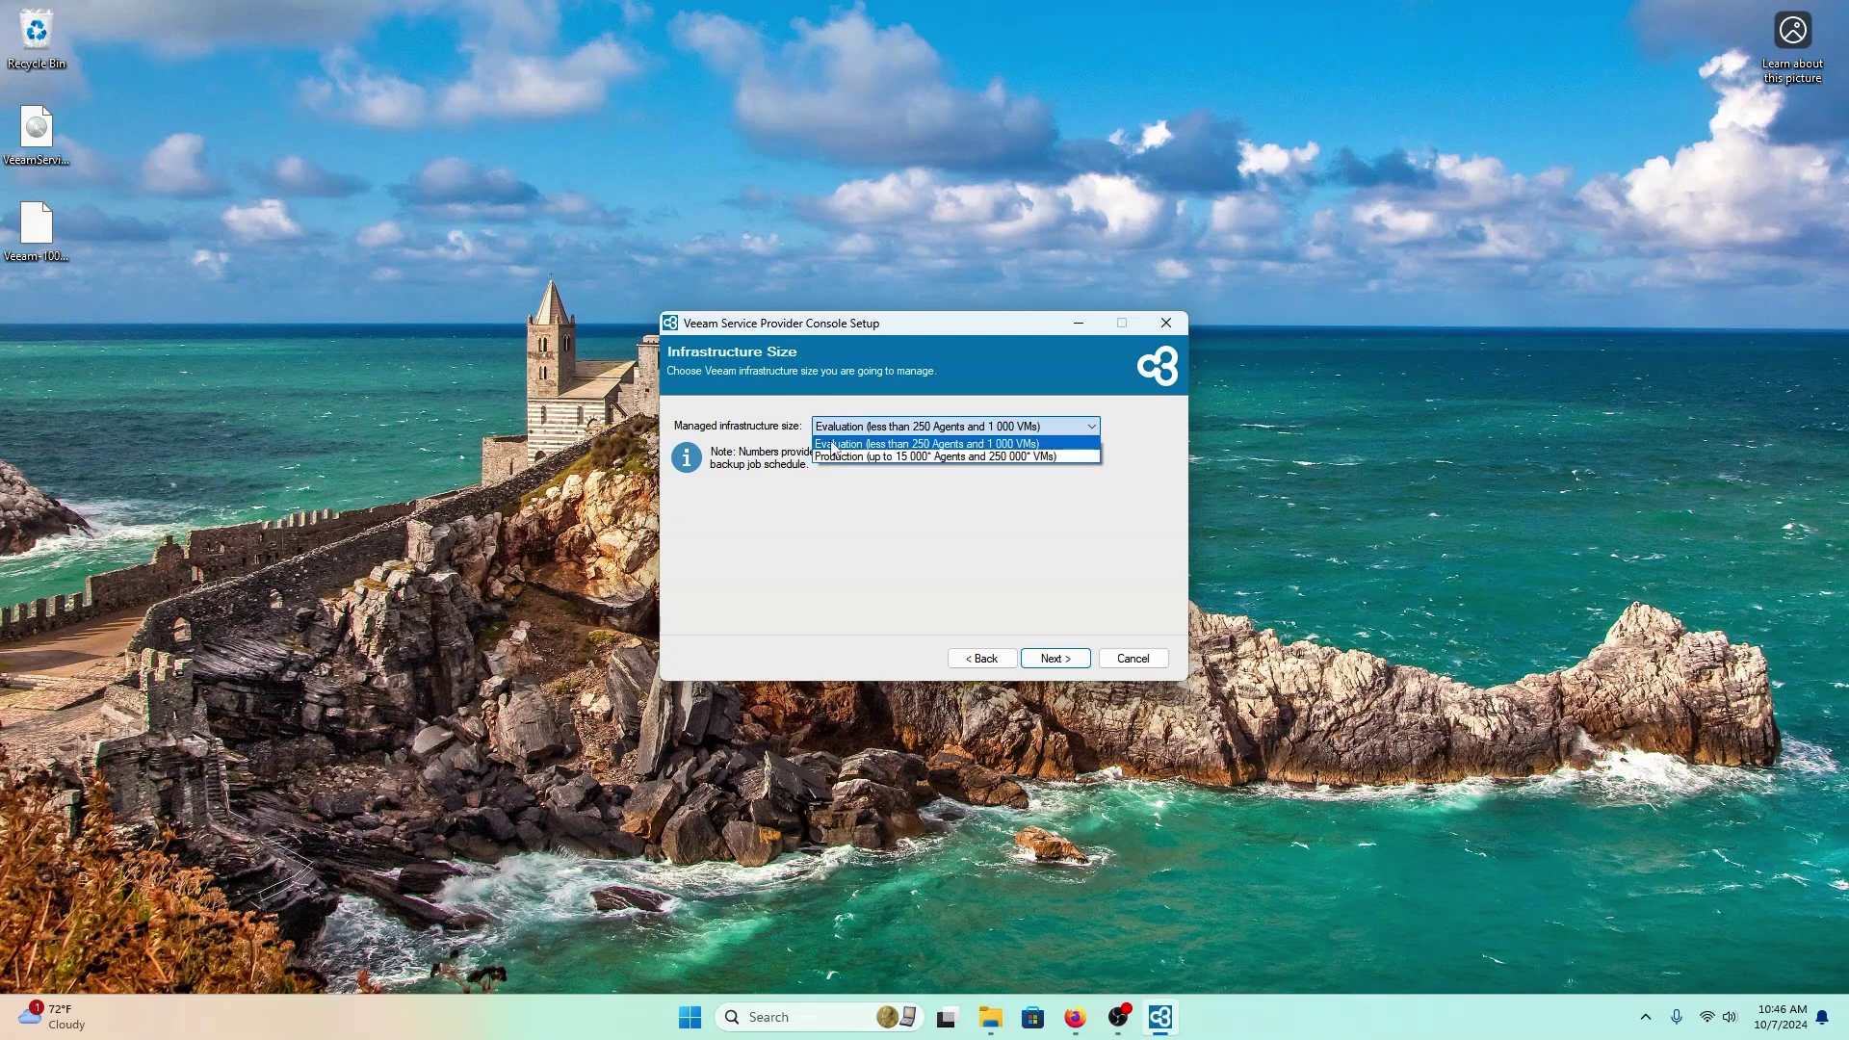
click(833, 446)
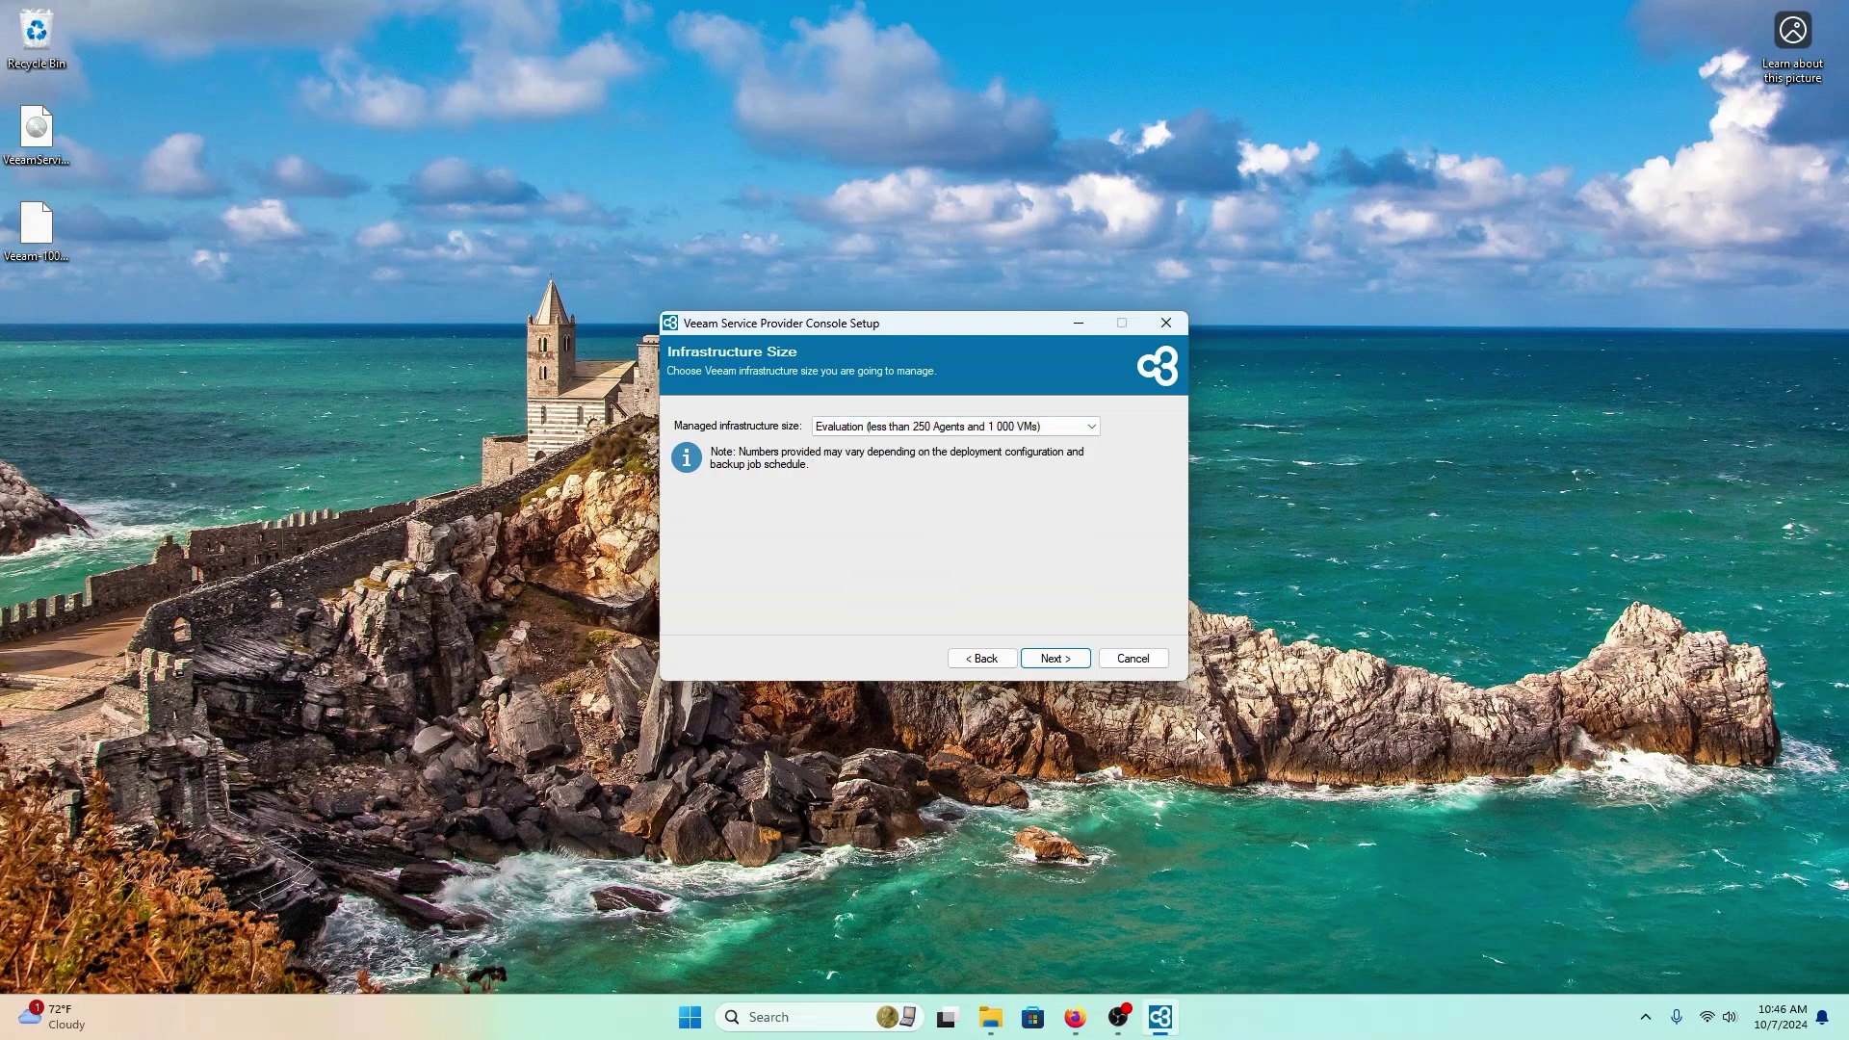
click(1057, 661)
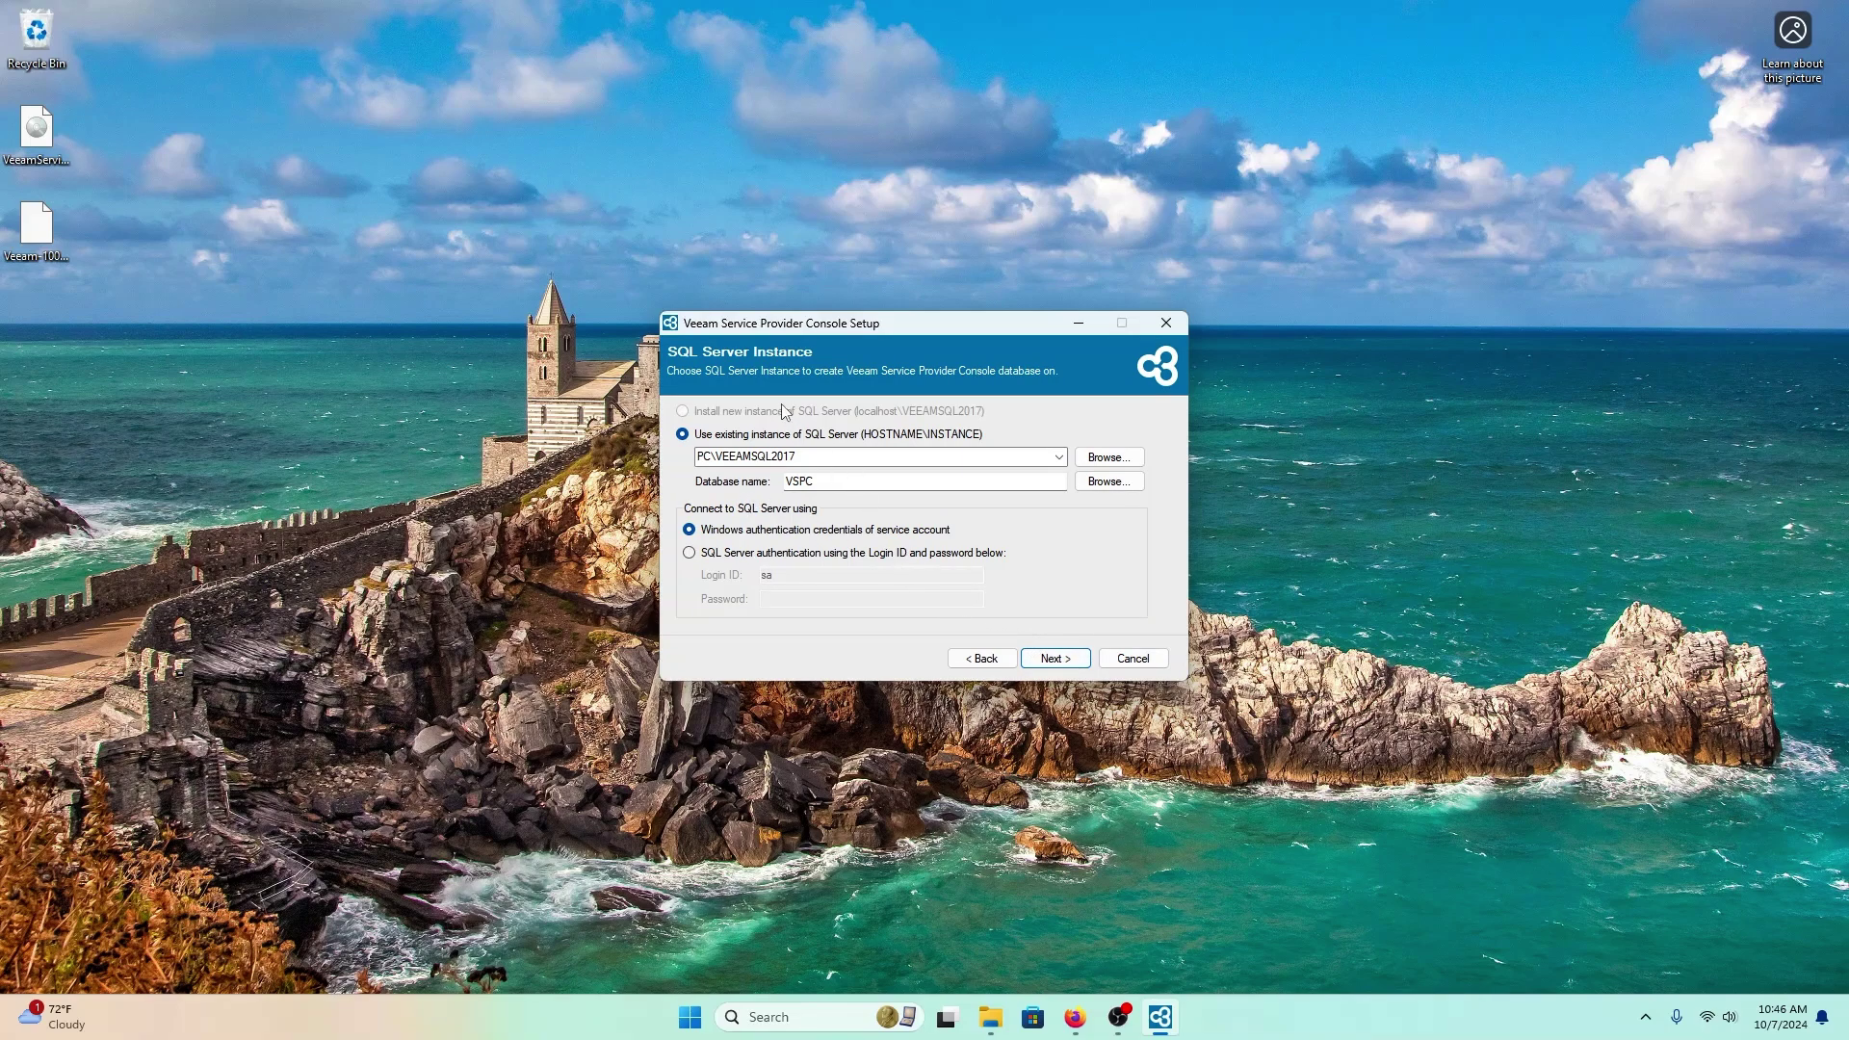
click(1068, 663)
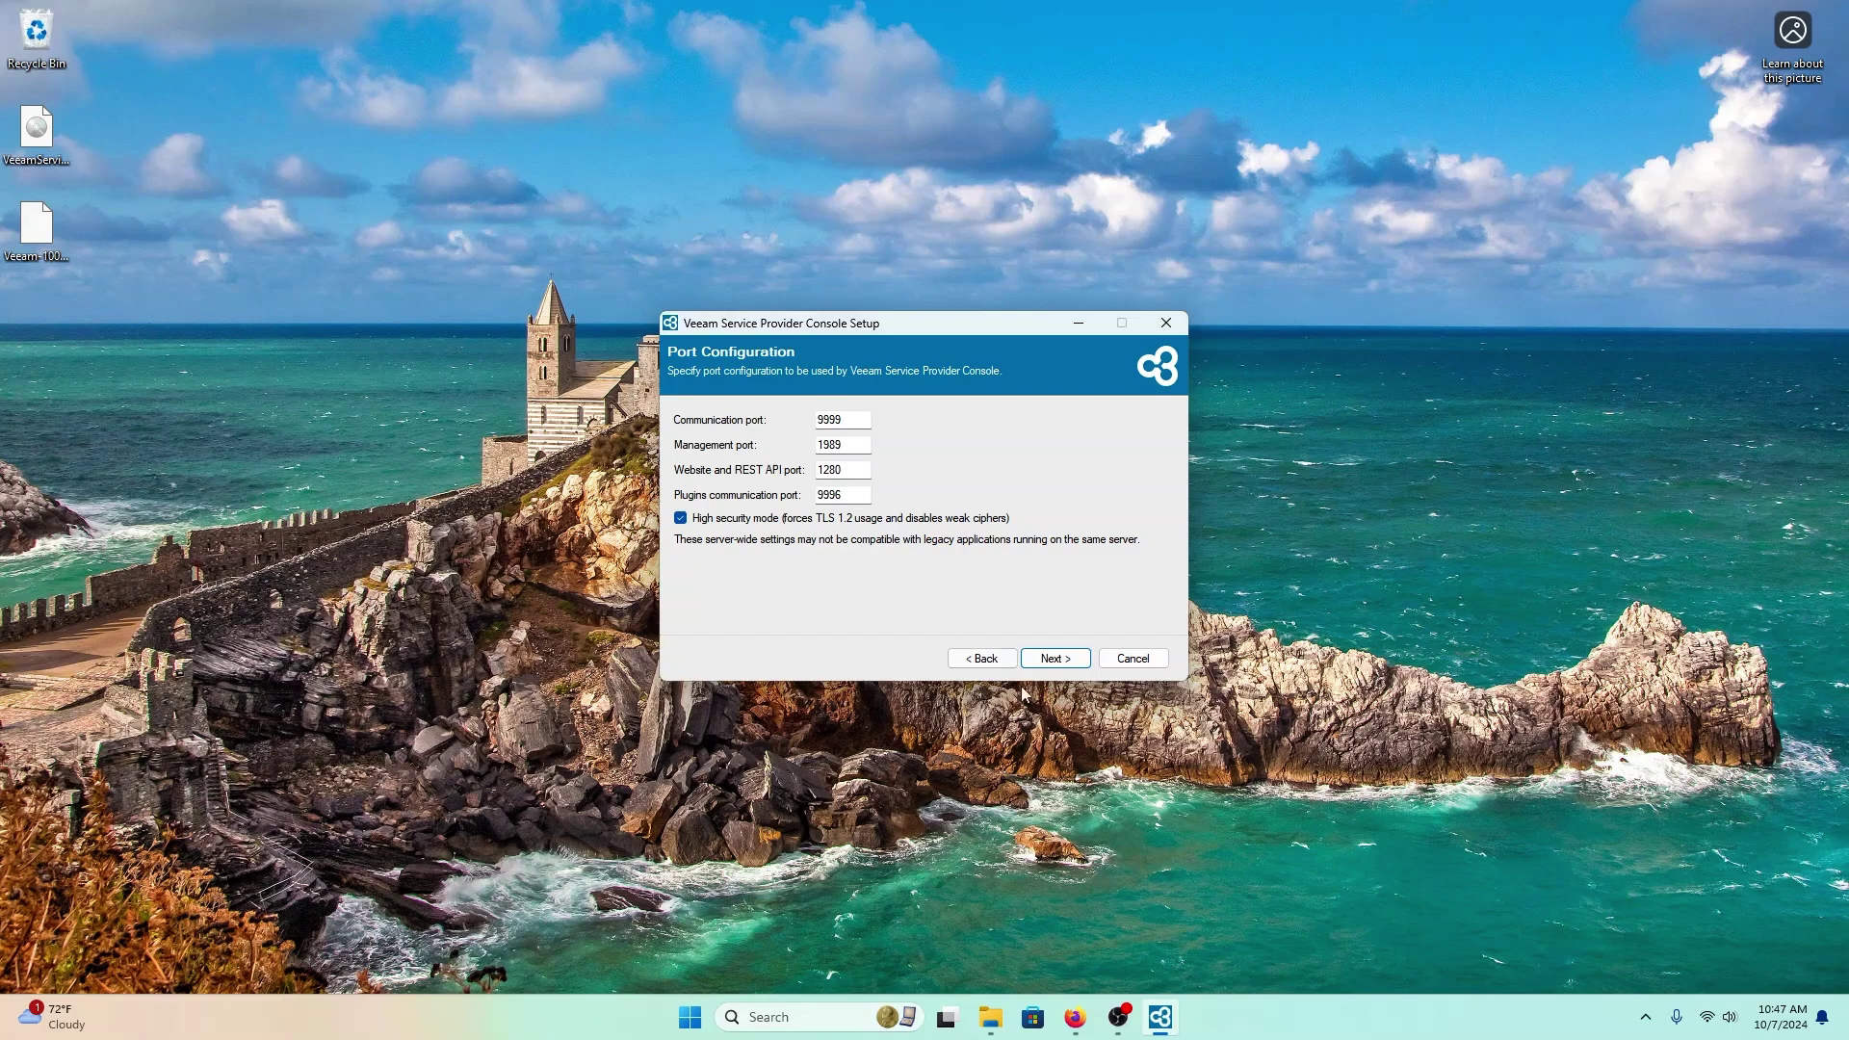
Accept ports 9999, 1989, 1280 and 9996 and start the installation.
click(1056, 663)
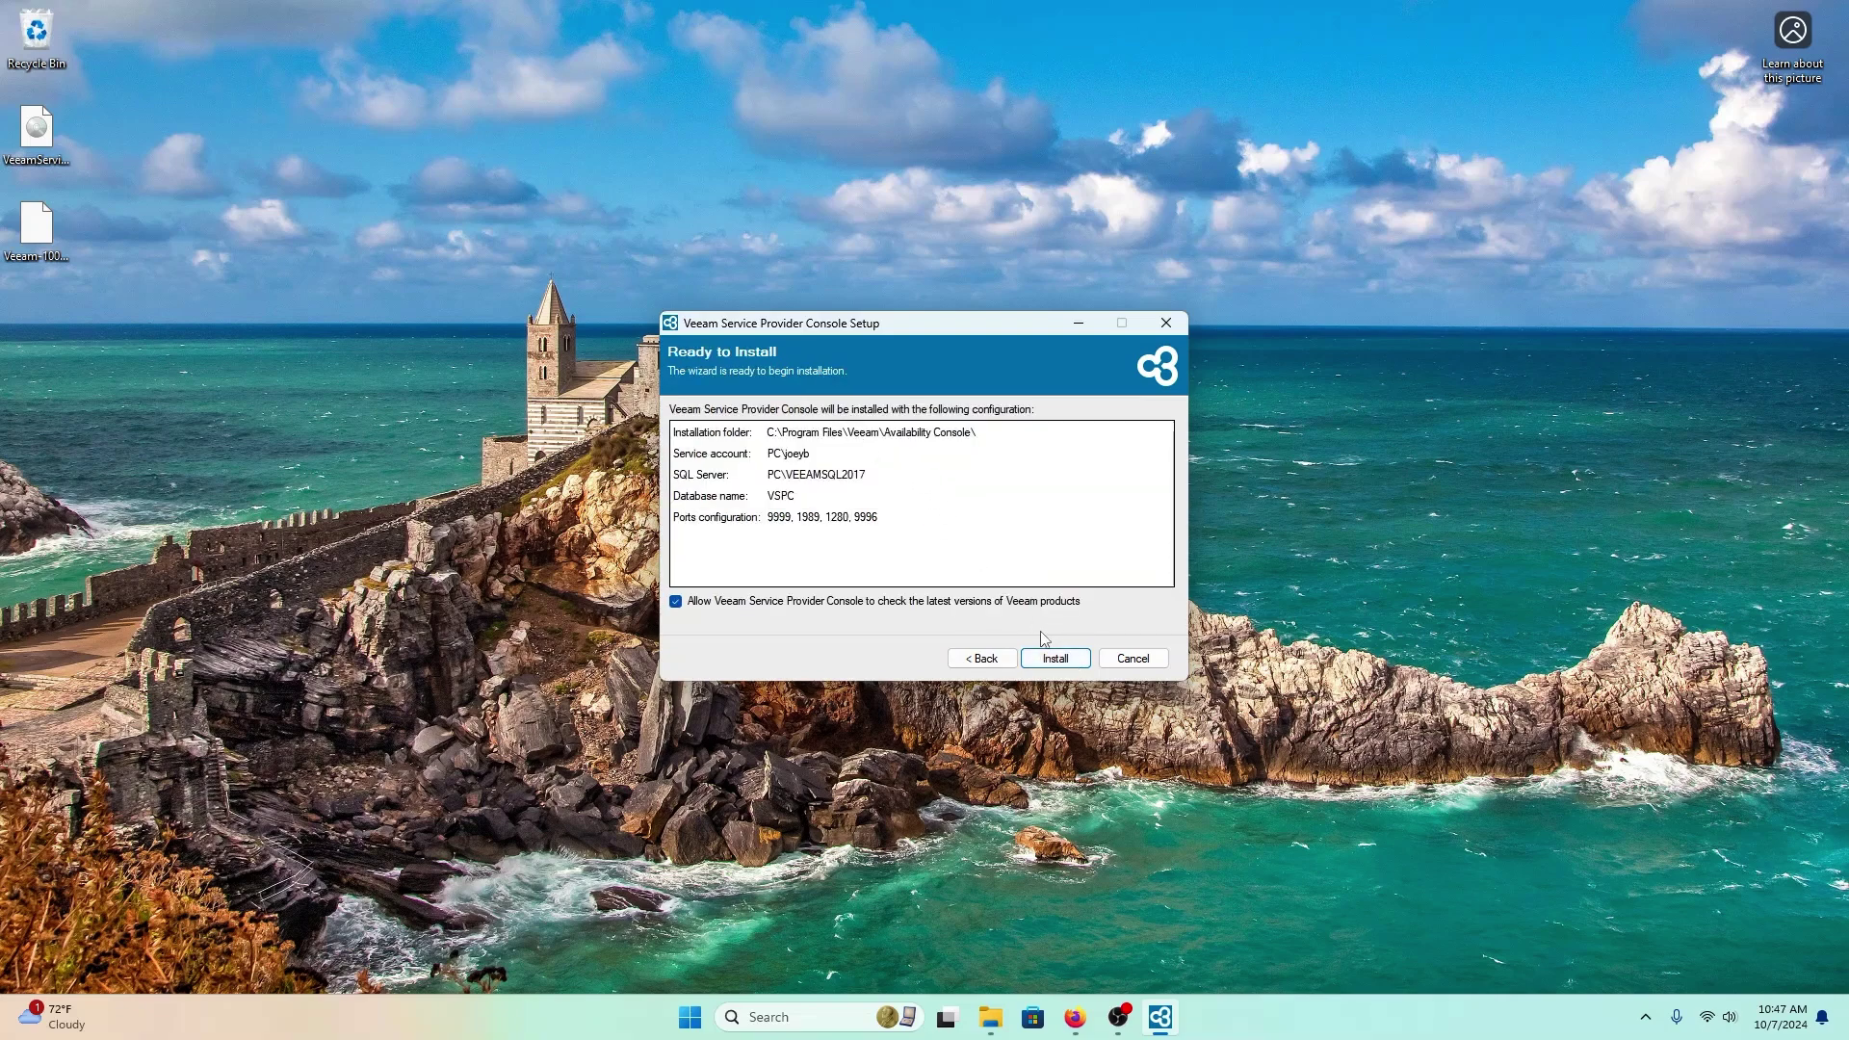
click(1057, 661)
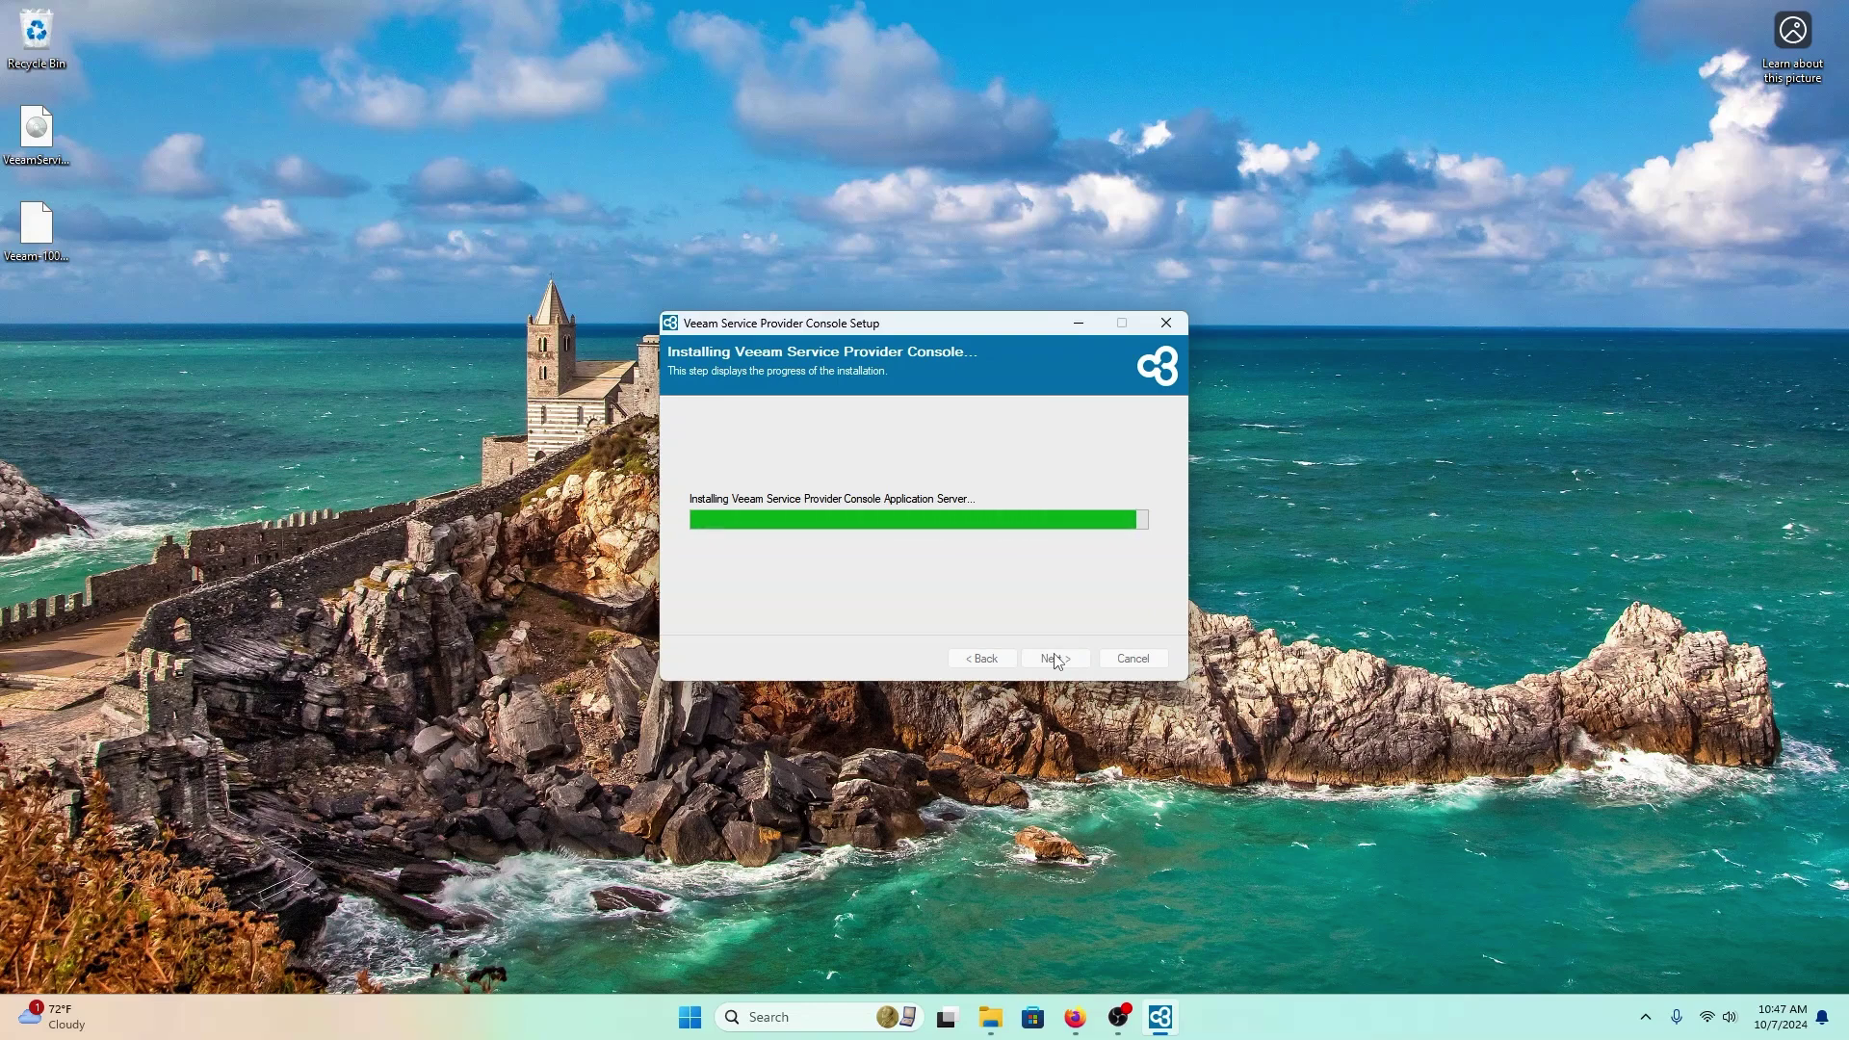
Read the Architecture in Brief help page in Firefox, then minimize it again.
click(1078, 1021)
click(383, 28)
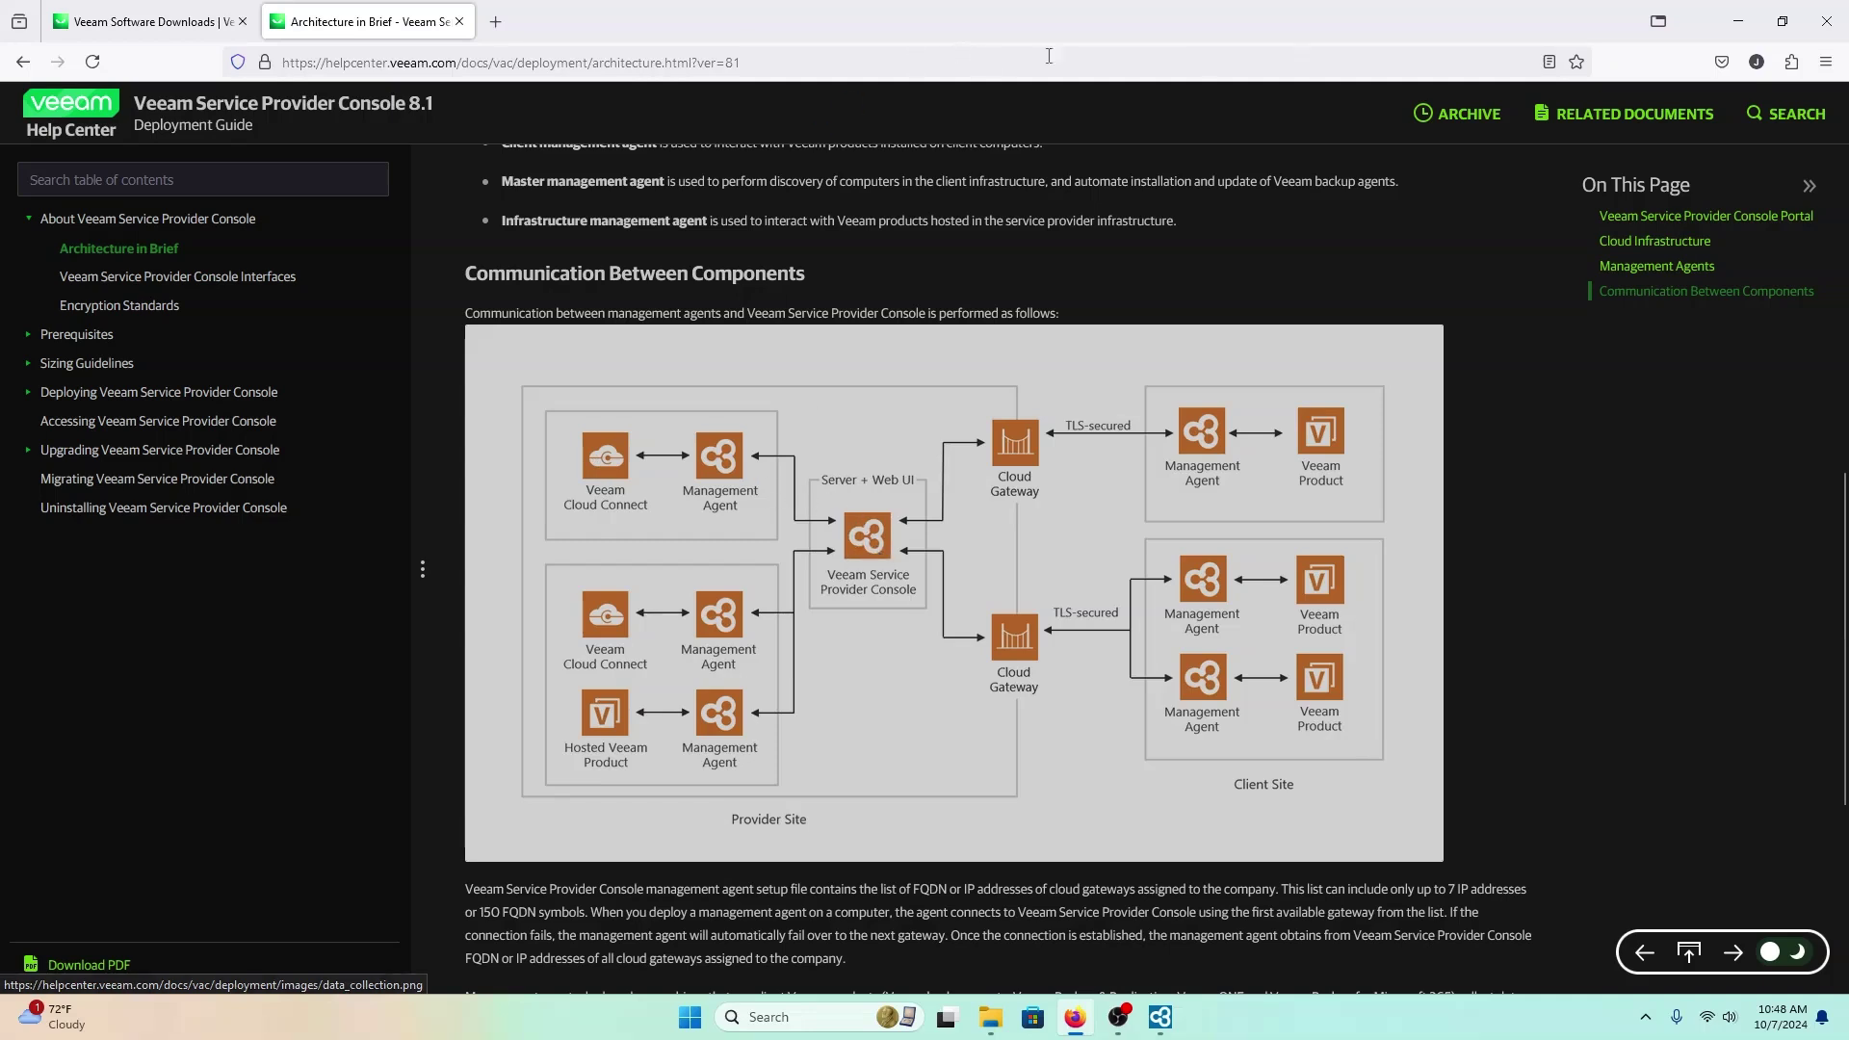
click(1738, 22)
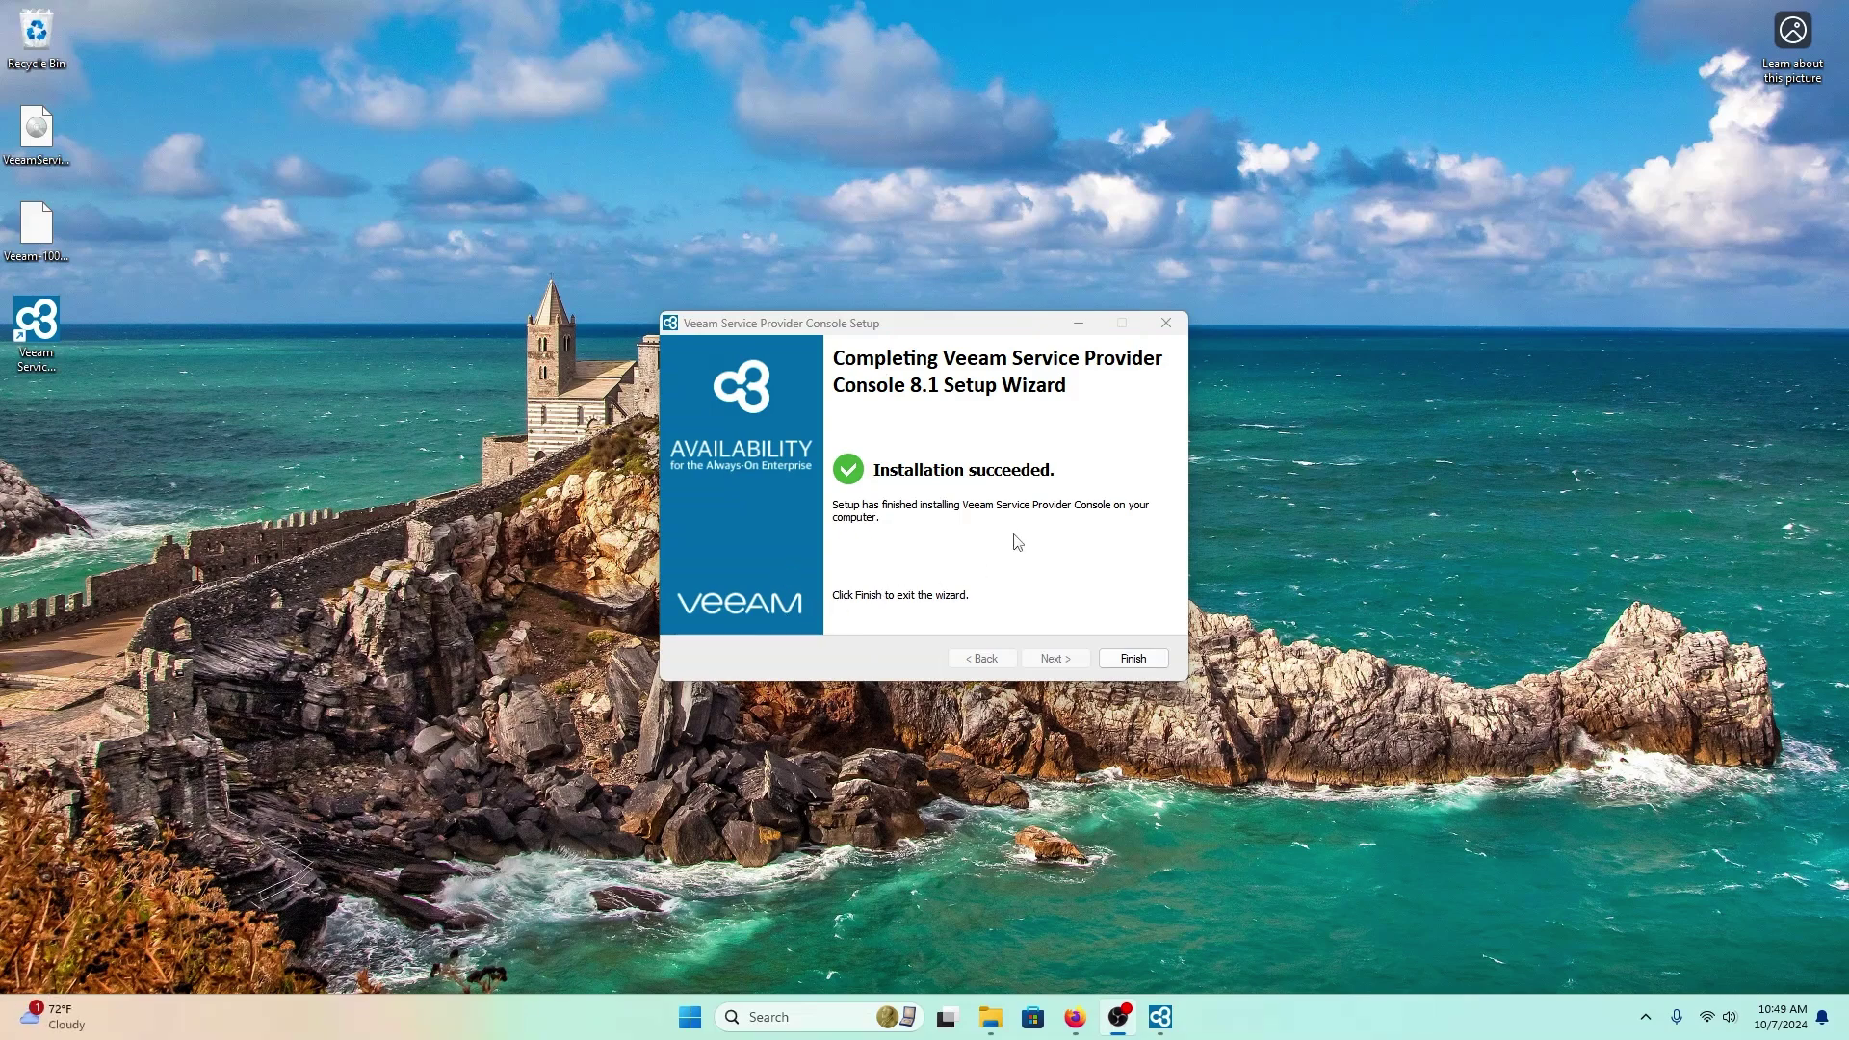
Finish the wizard, close the launcher, and launch the console portal from its desktop shortcut.
click(1139, 655)
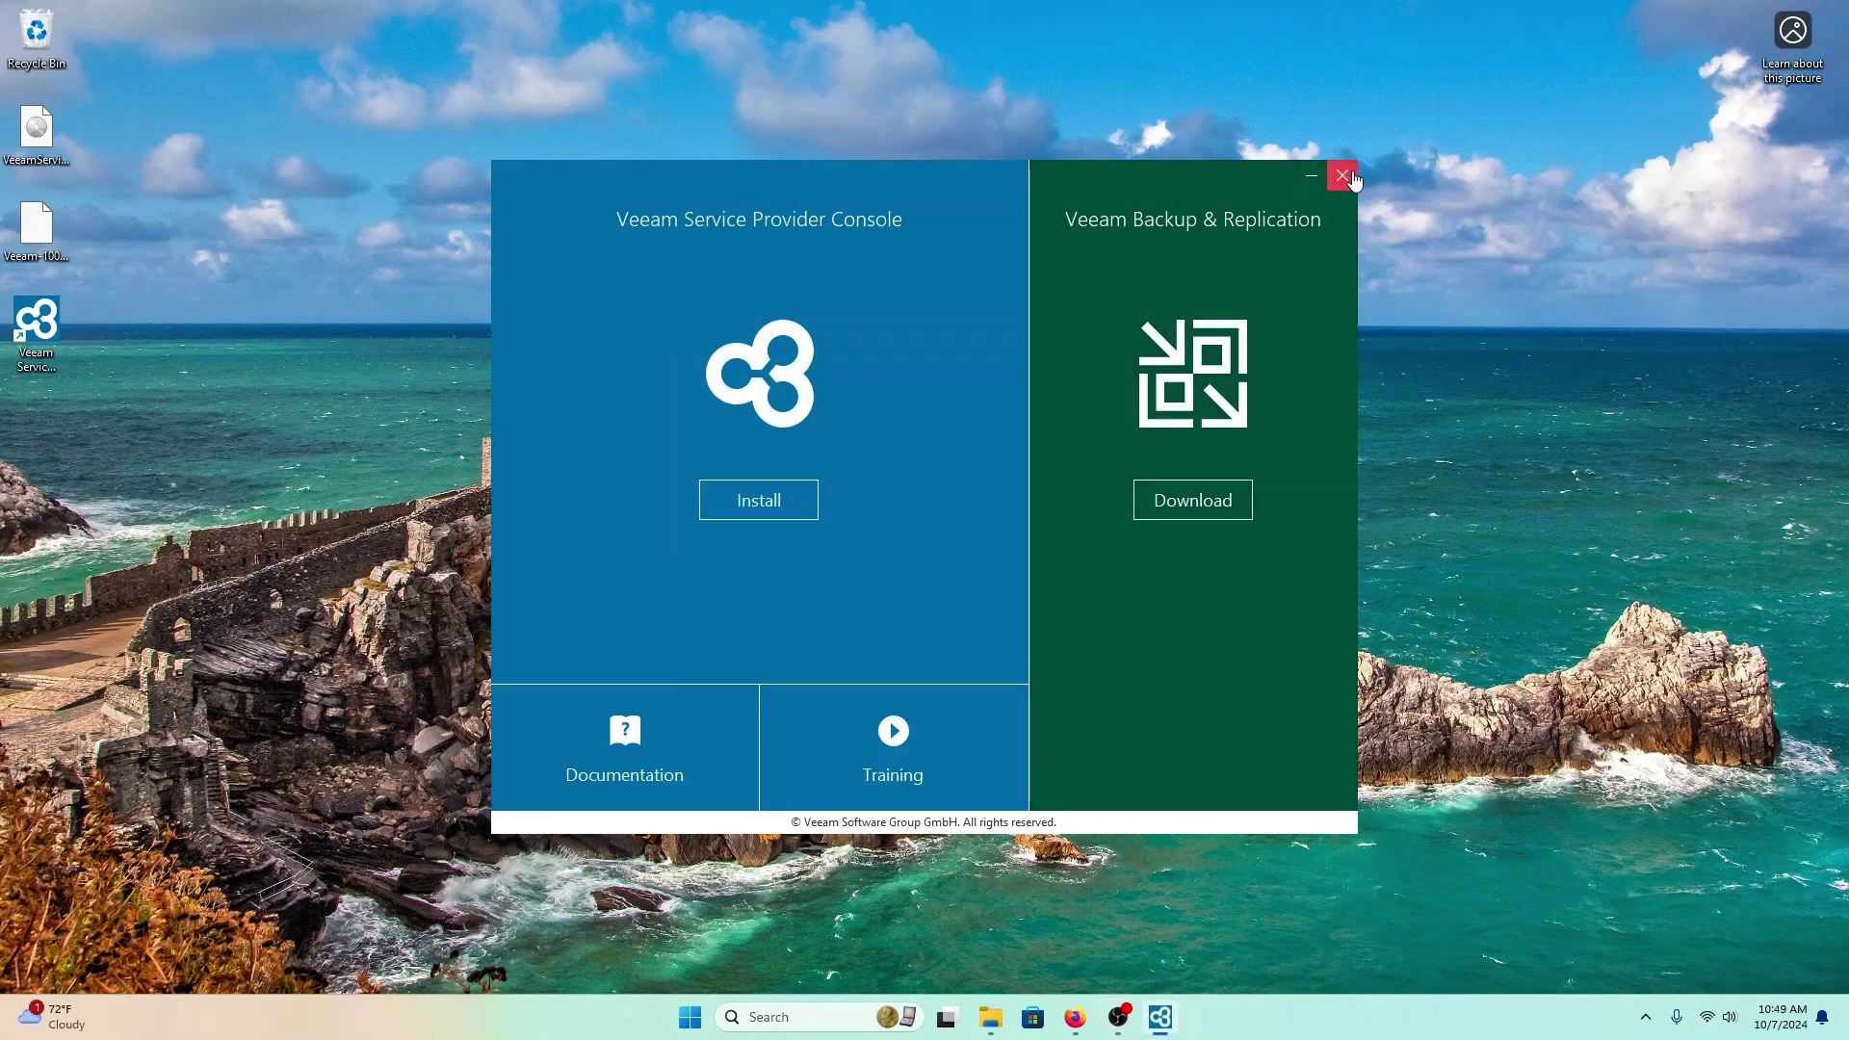
click(1341, 174)
double_click(41, 339)
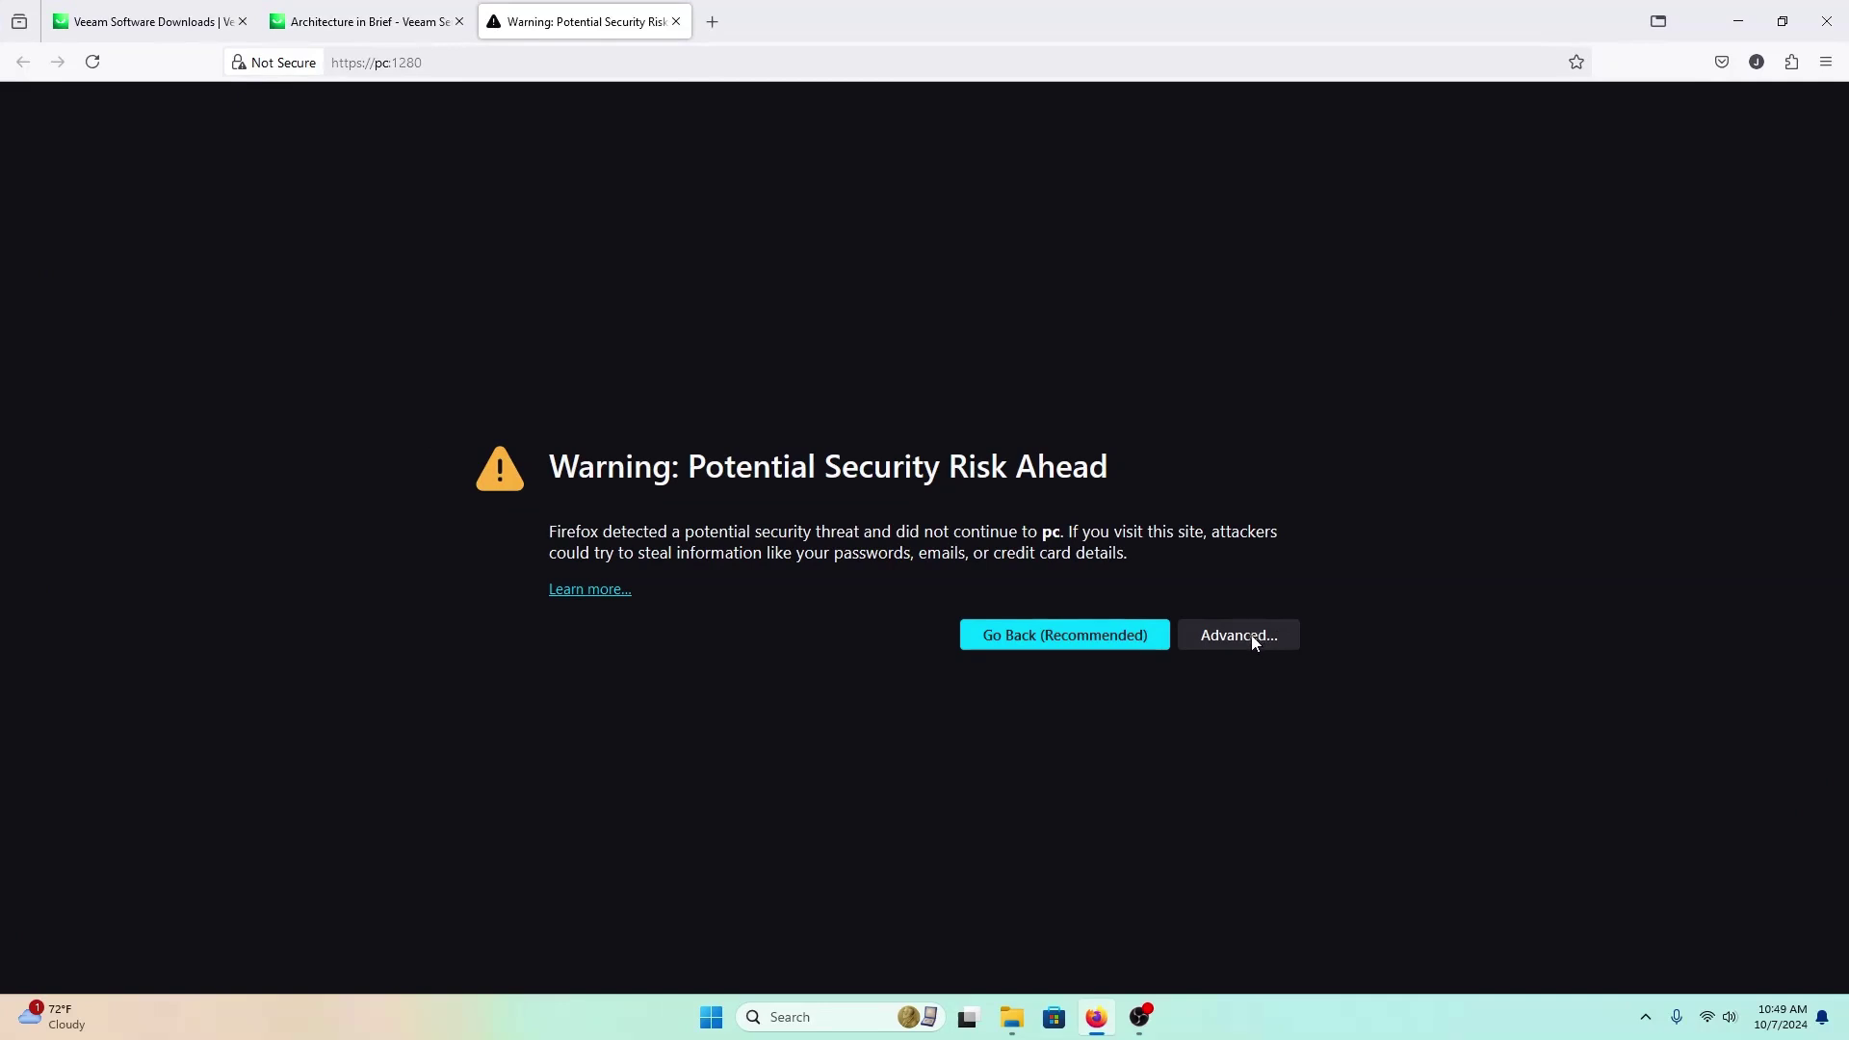
Accept the self-signed certificate risk to reach the portal login page at pc:1280.
click(1254, 642)
scroll(1203, 900, down, 1)
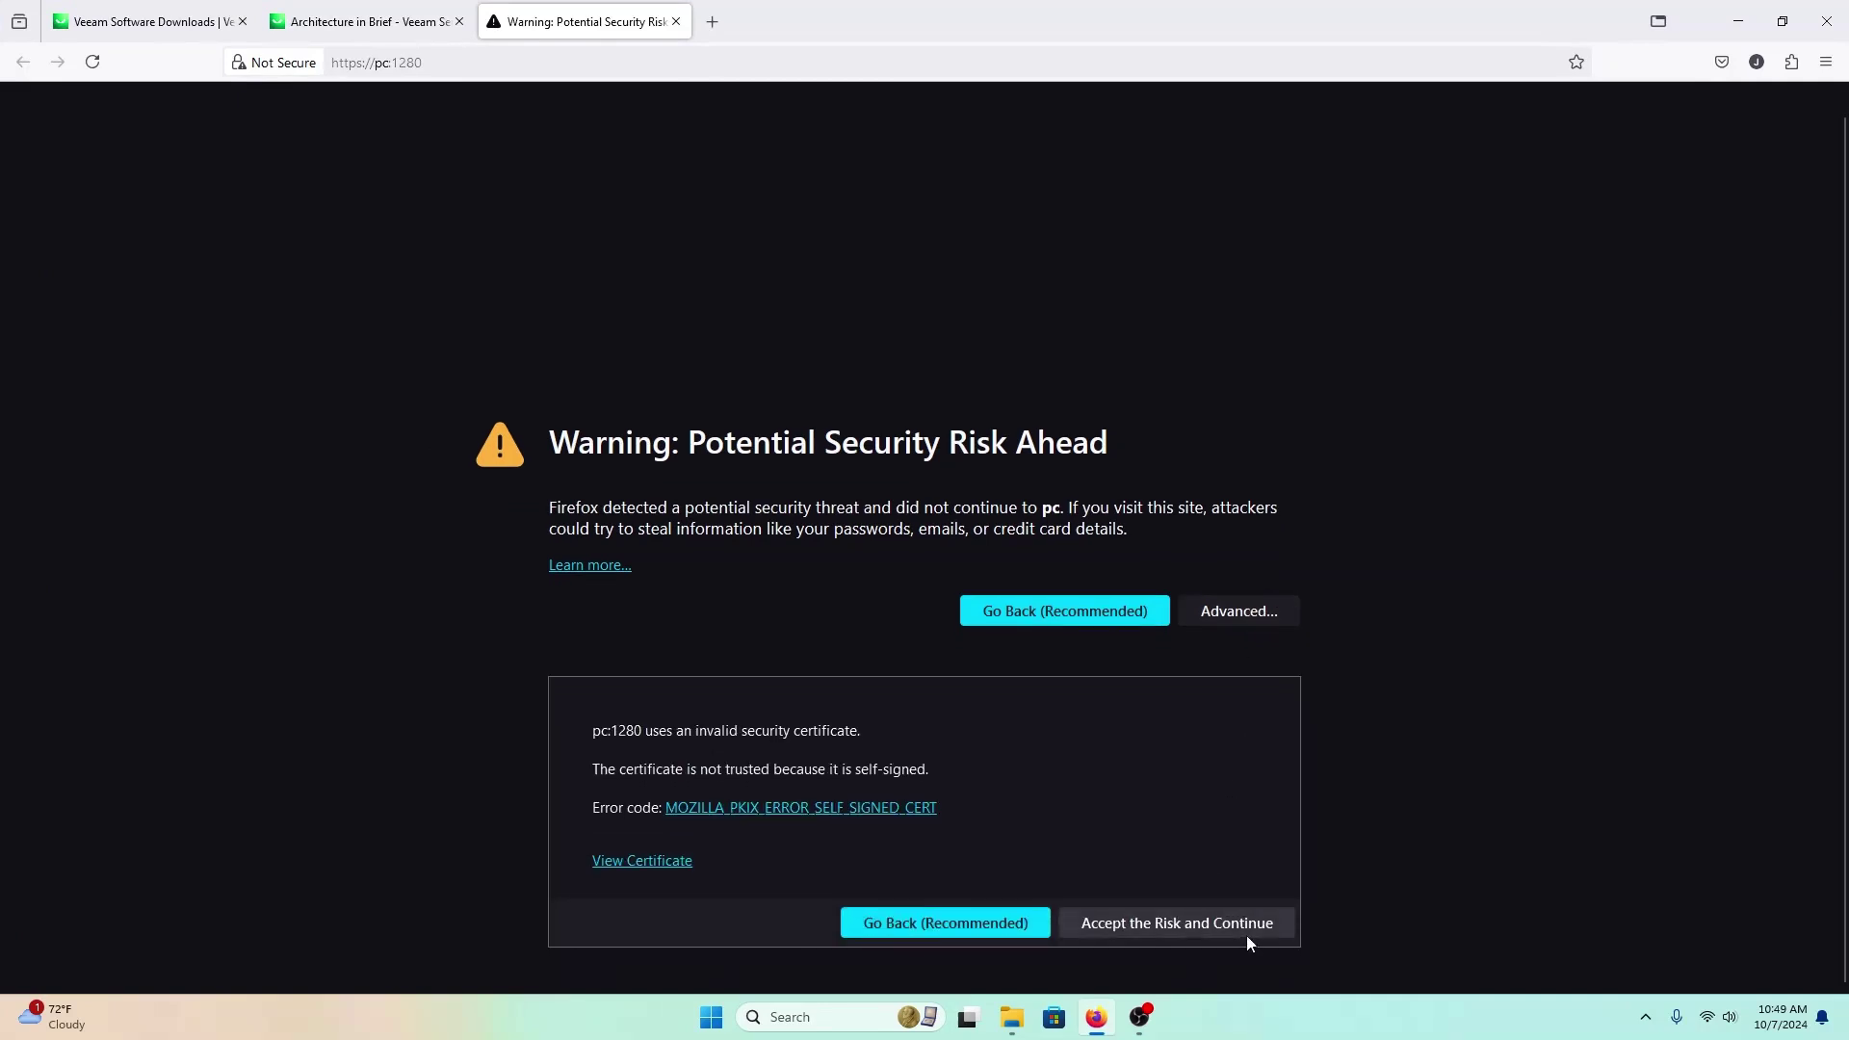
click(1252, 925)
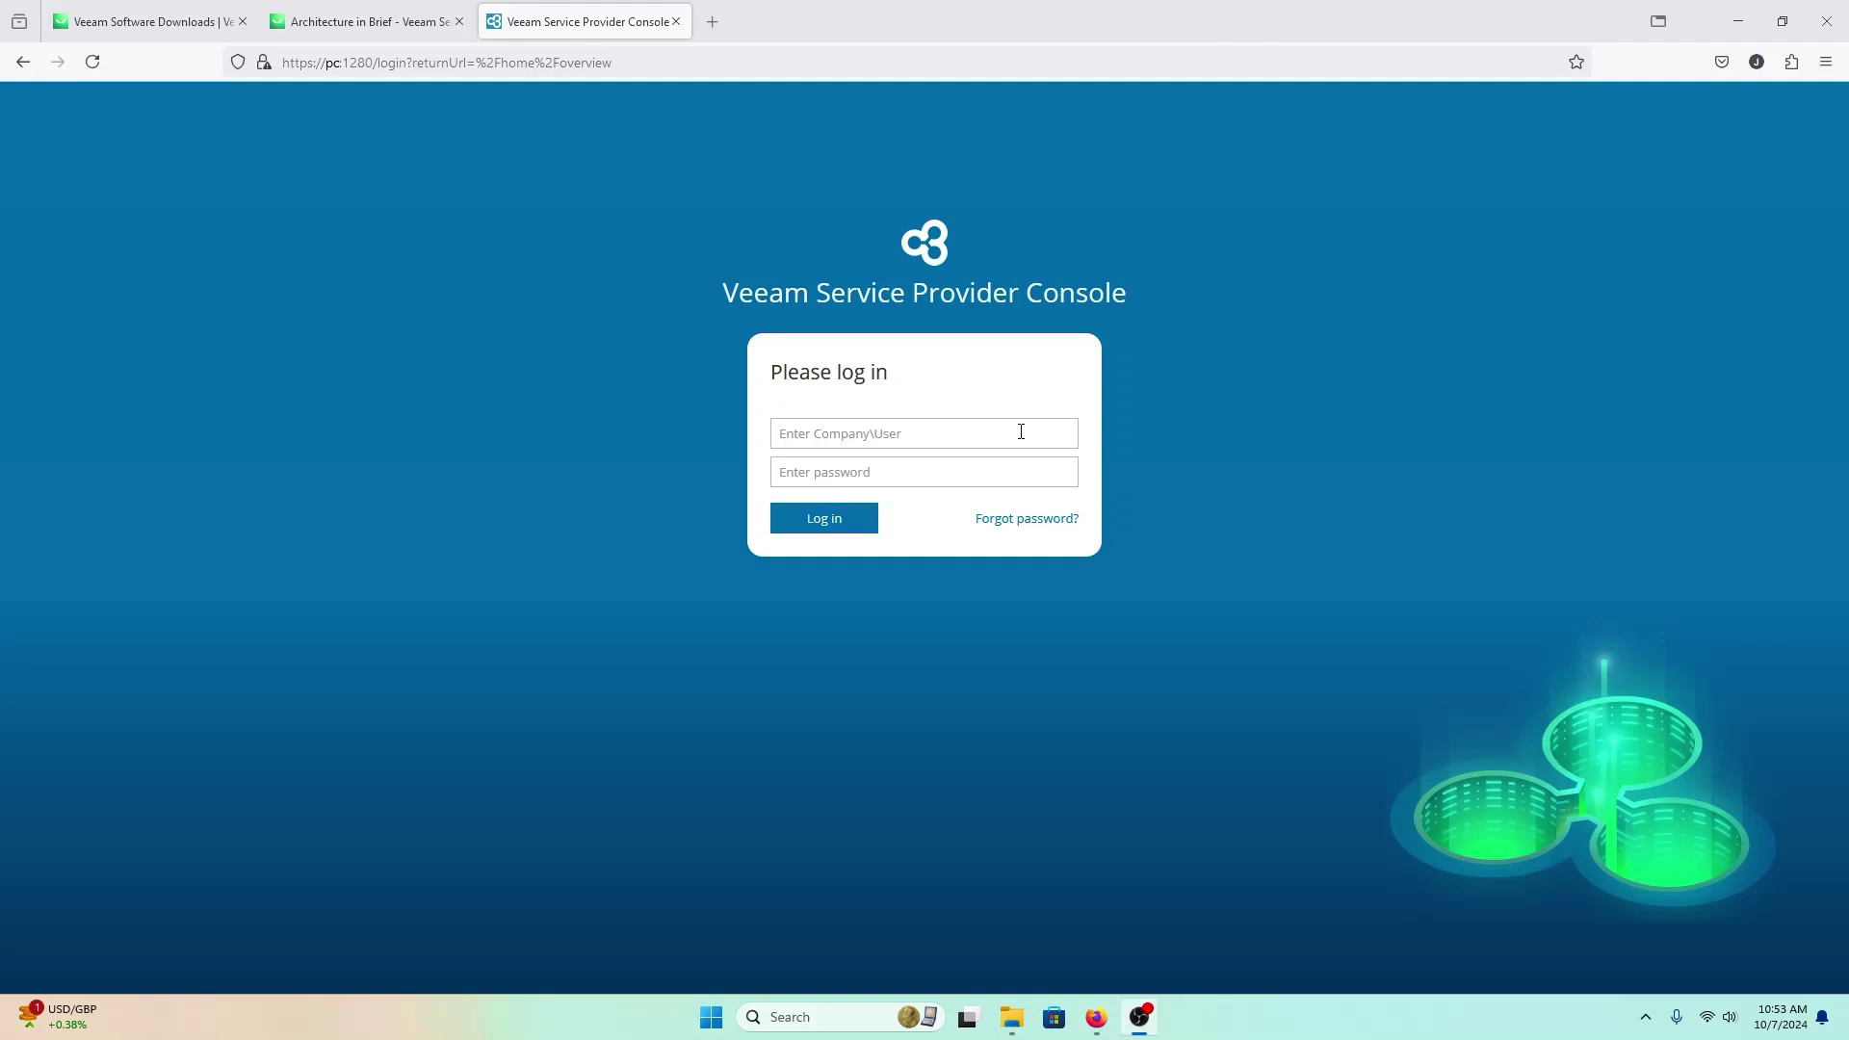
Sign in with the administrator's user name and password, then open Configuration's Cloud Connect servers page.
click(1021, 432)
text(joeyb)
key(Tab)
text(*********)
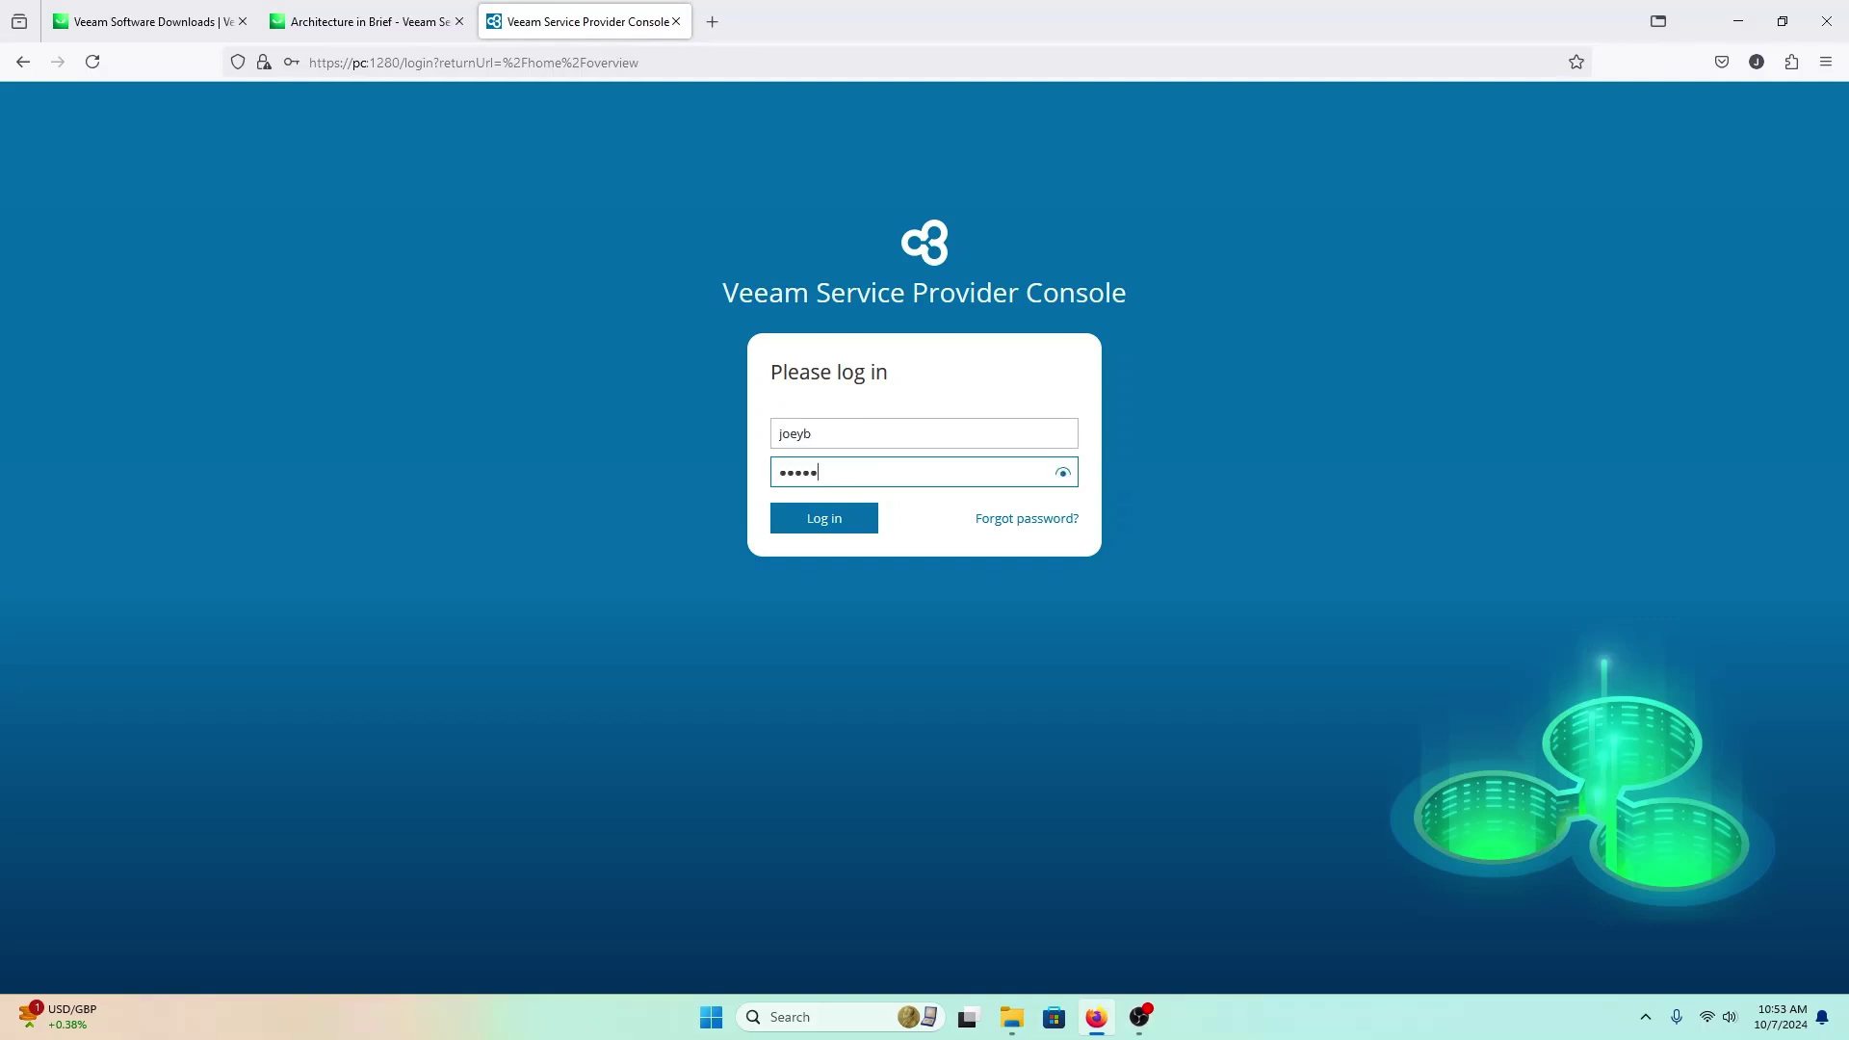
text(**)
key(Return)
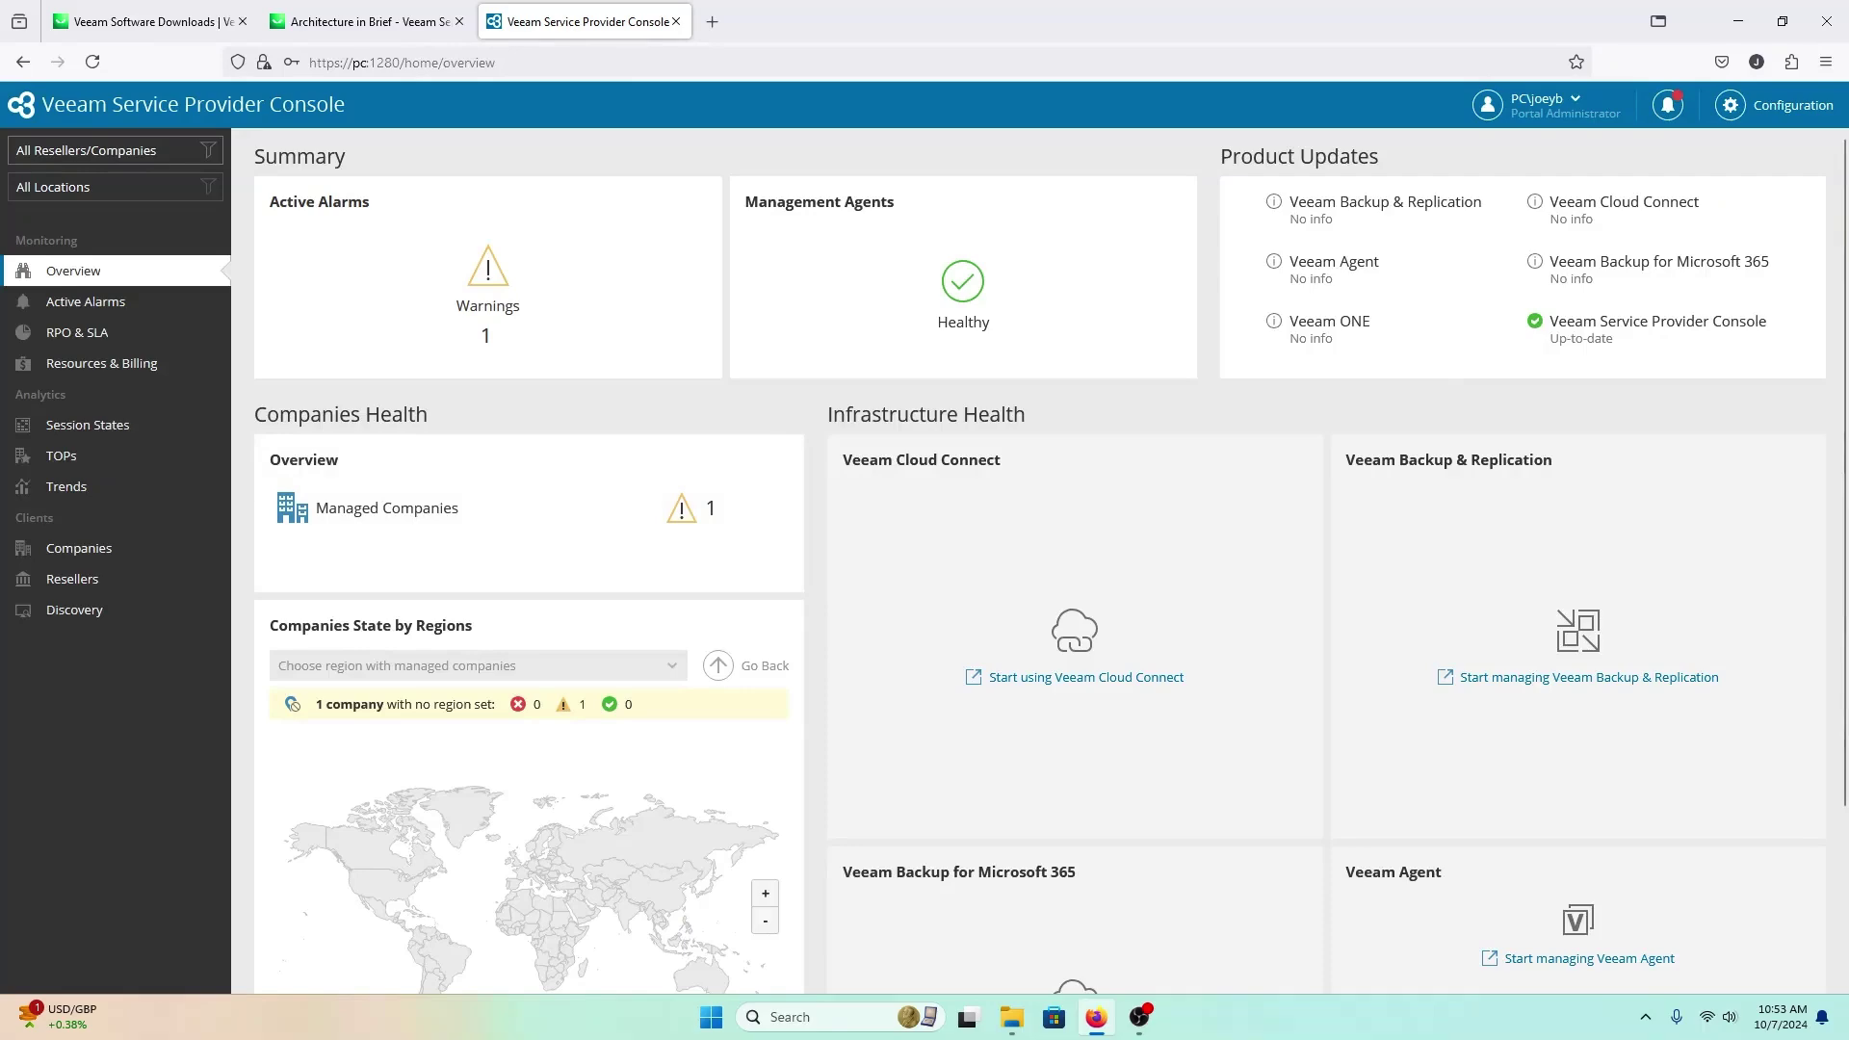
click(1739, 118)
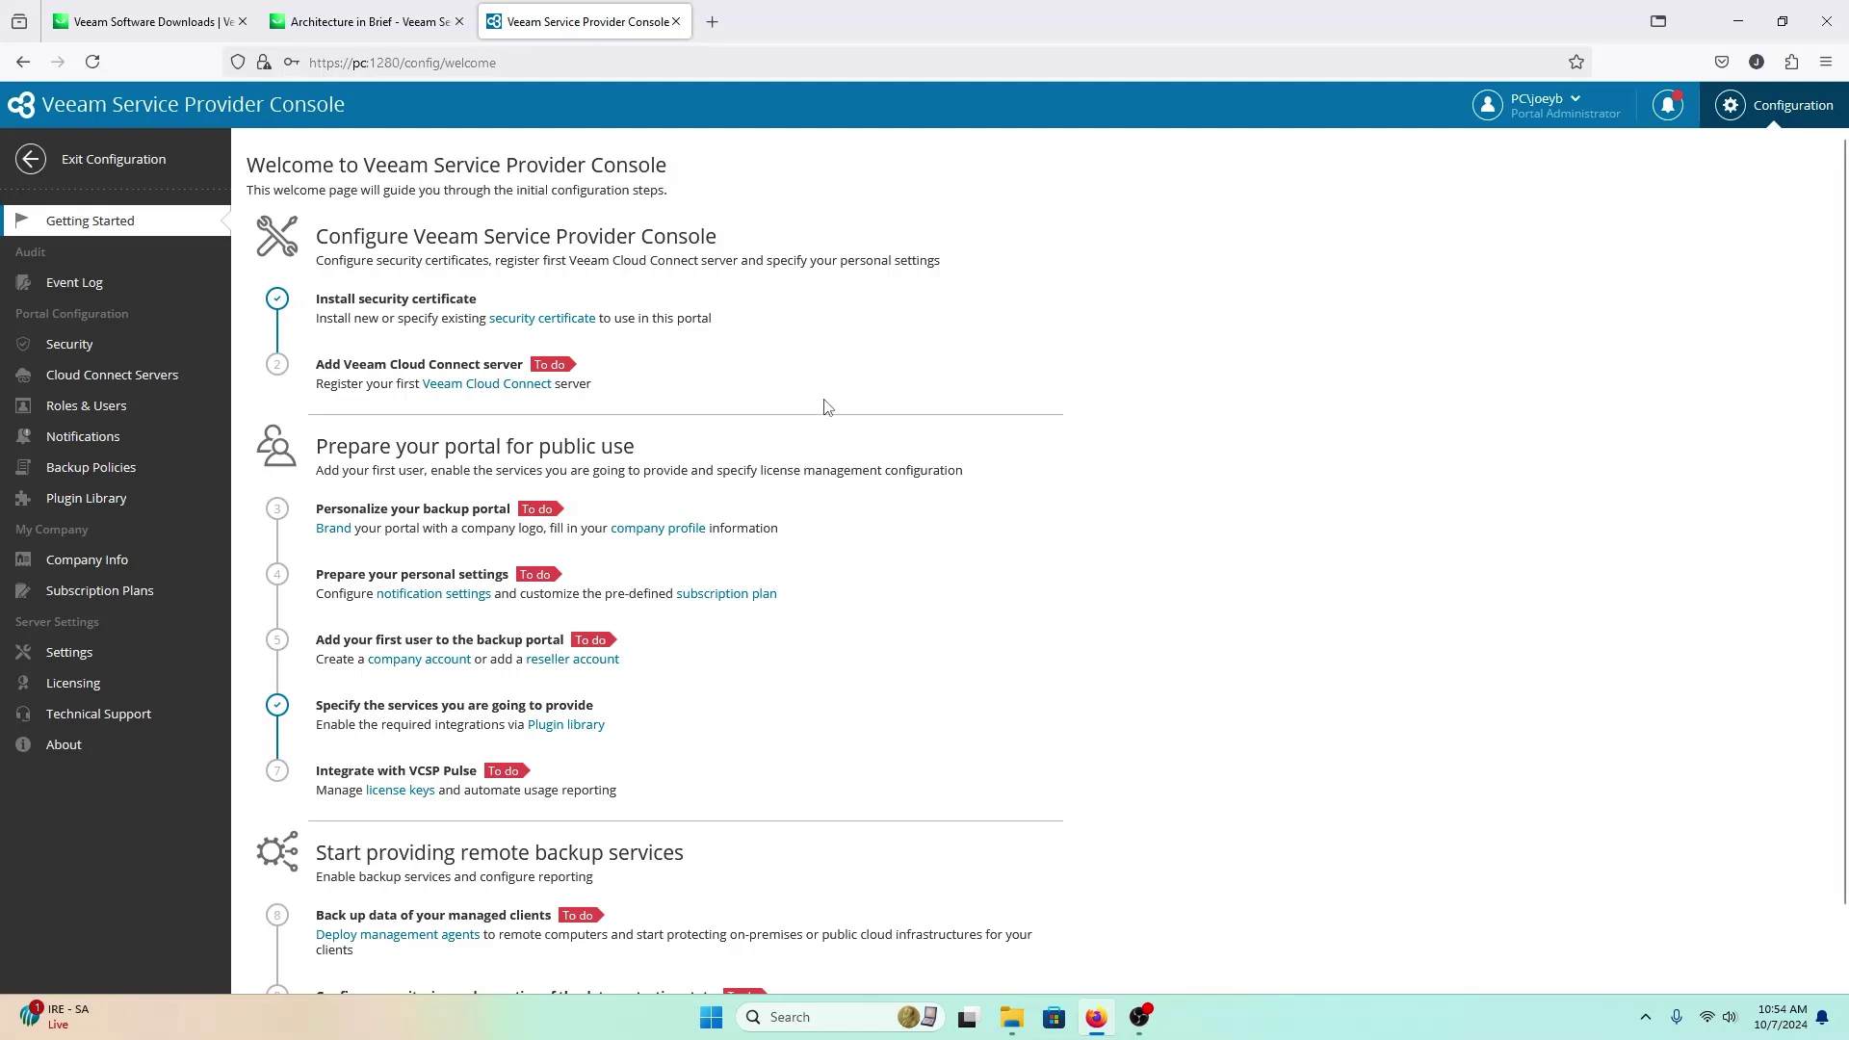
click(482, 388)
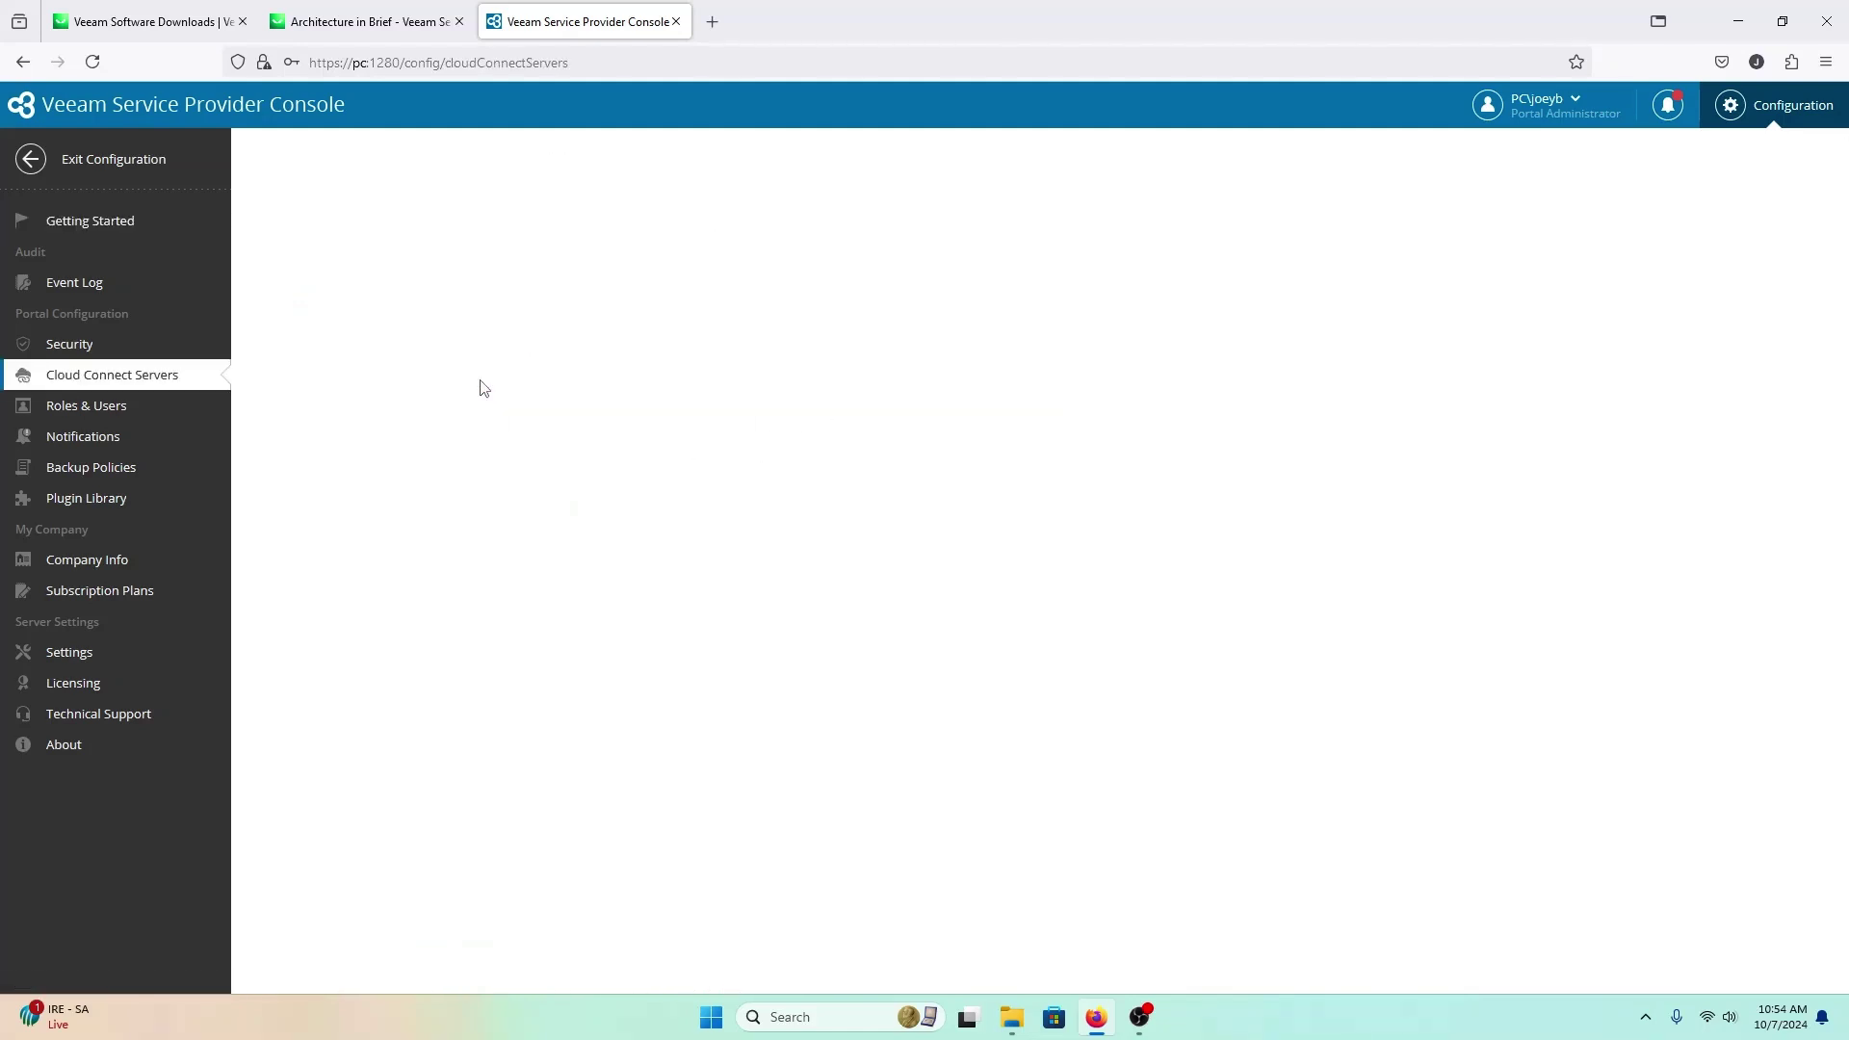